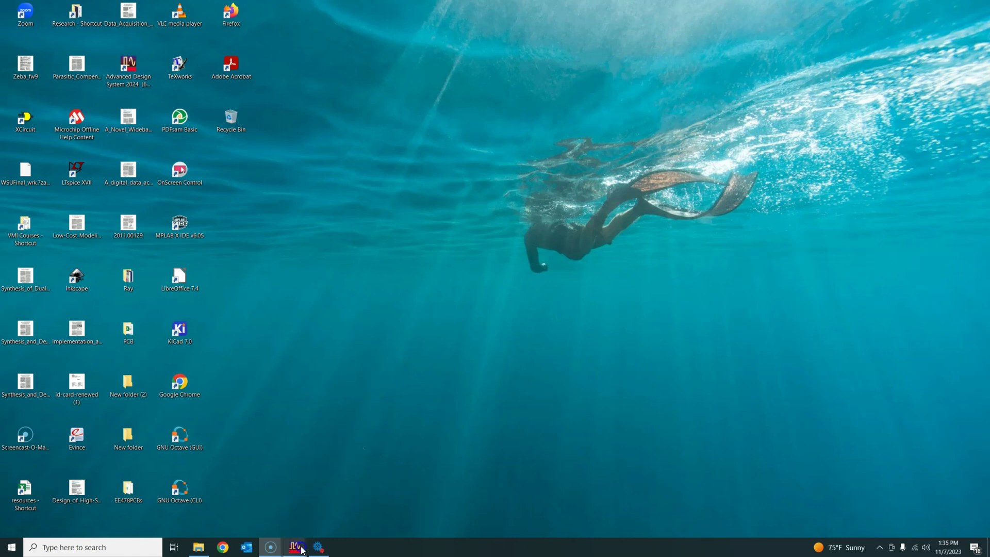
Bring up the BLC_microstrip_EM_v1 branch-line coupler layout window in Keysight ADS from the taskbar.
mouse_move(301, 551)
click(372, 510)
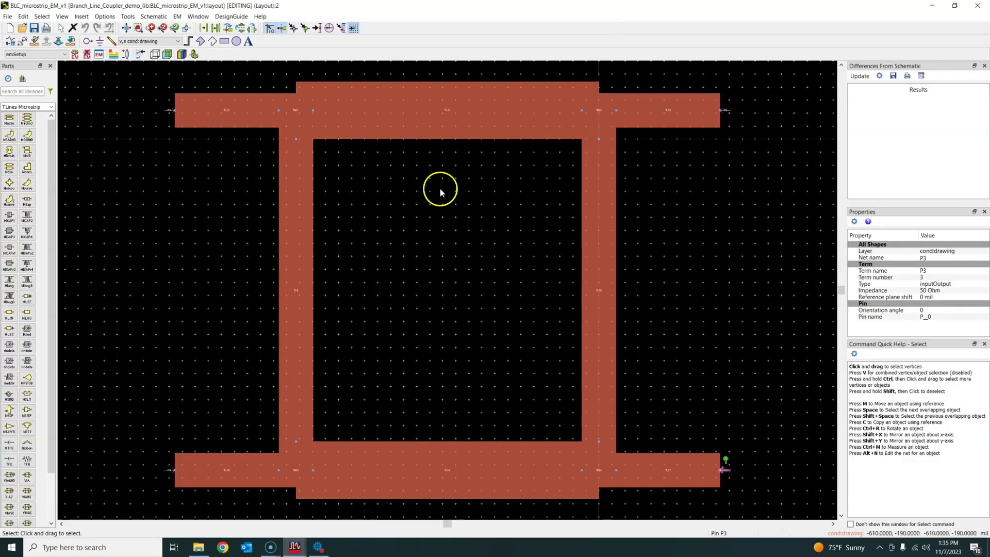
click(427, 211)
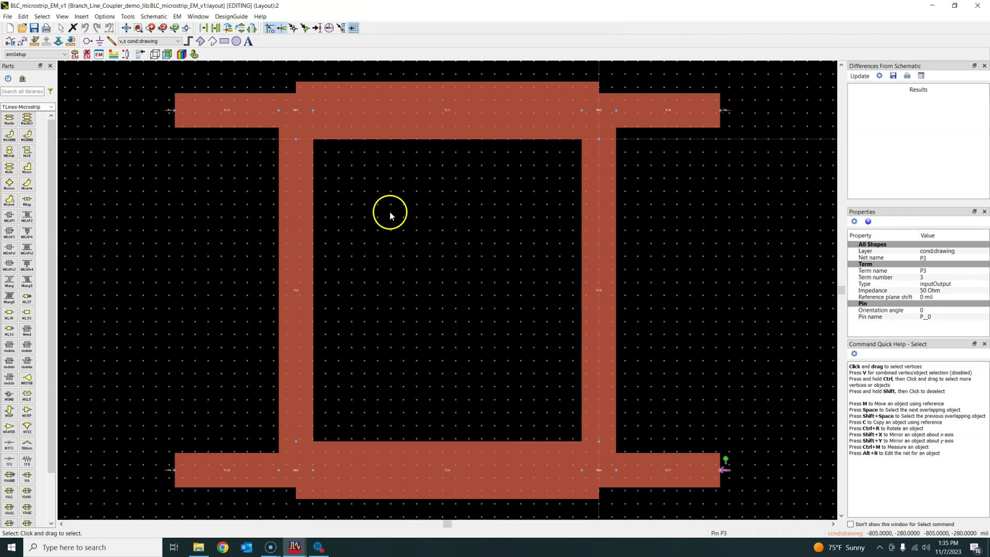
Start a layout export with Gerber/Drill as the file type and accept its additional options.
click(8, 17)
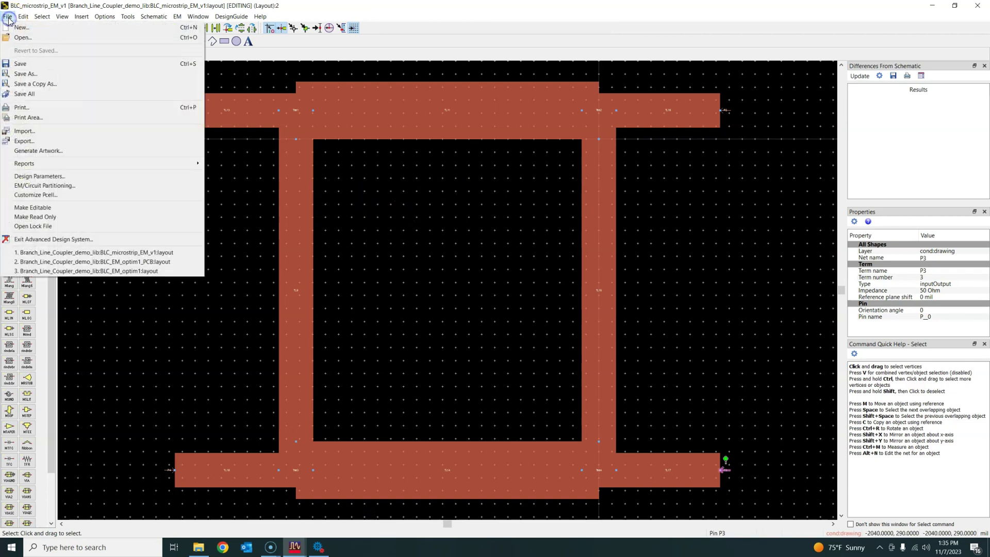
click(39, 142)
click(460, 257)
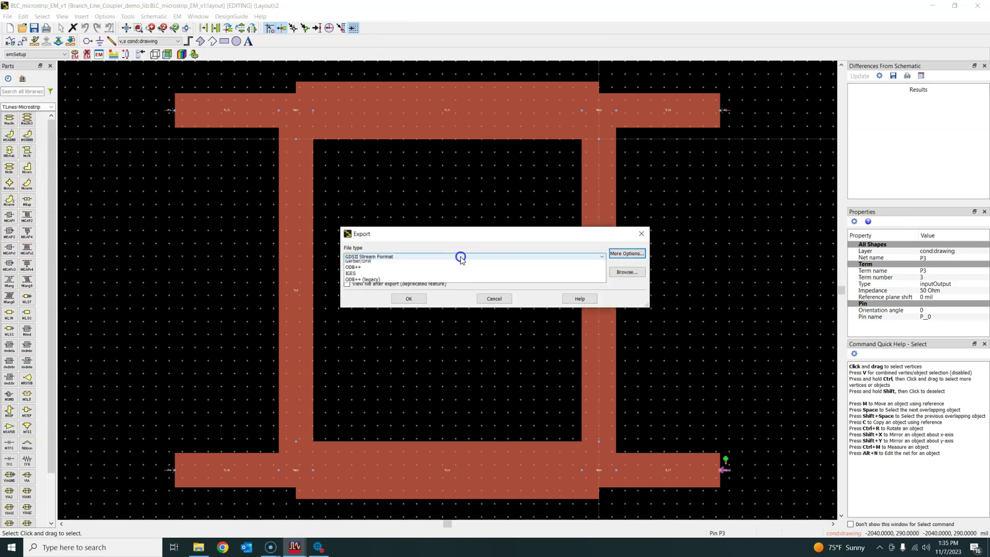
click(375, 289)
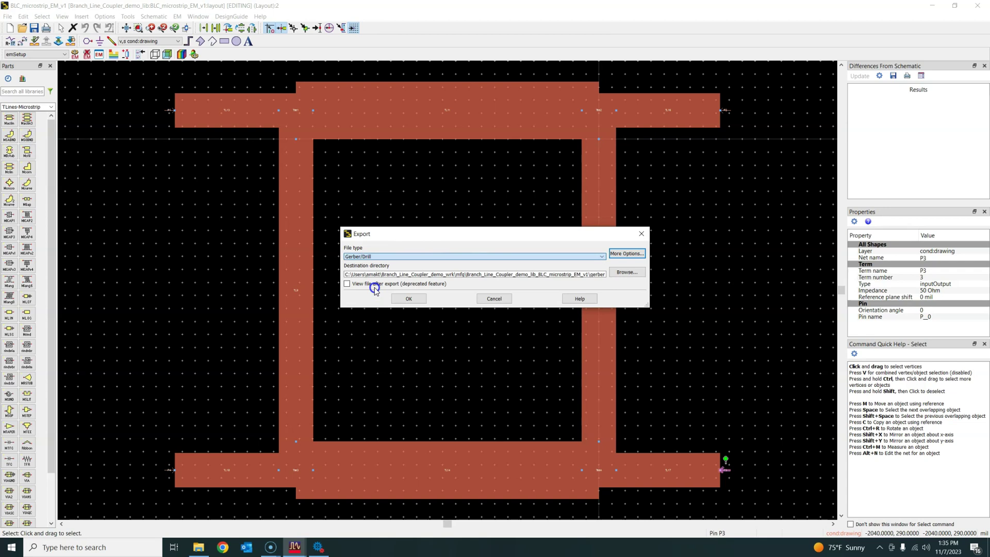
click(627, 253)
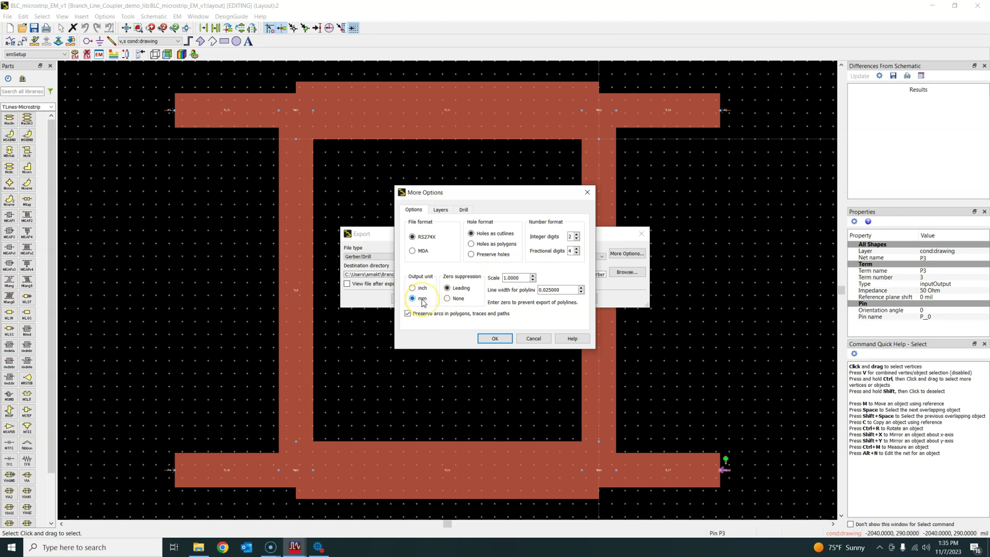
click(495, 338)
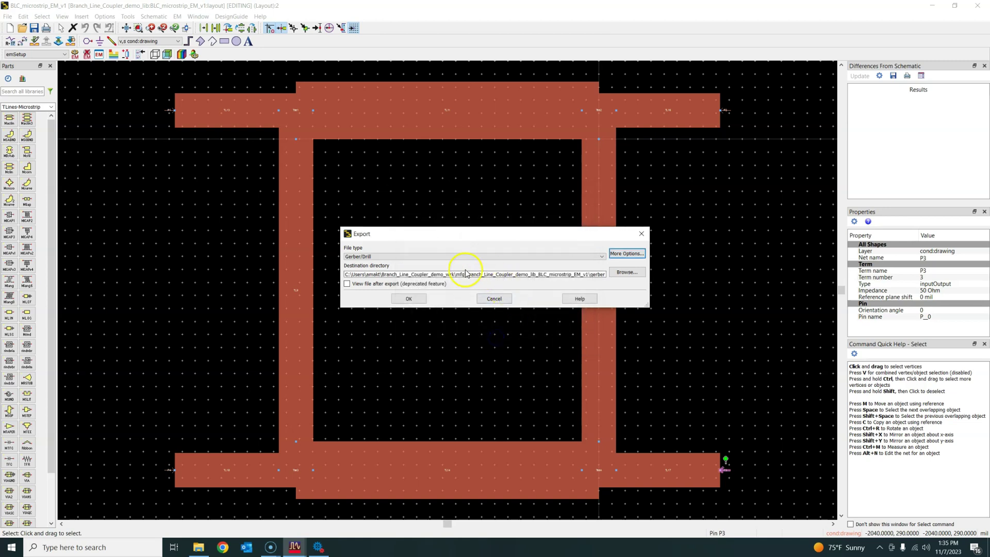
Cancel the destination folder choice, close the export without exporting, and minimize ADS.
click(628, 272)
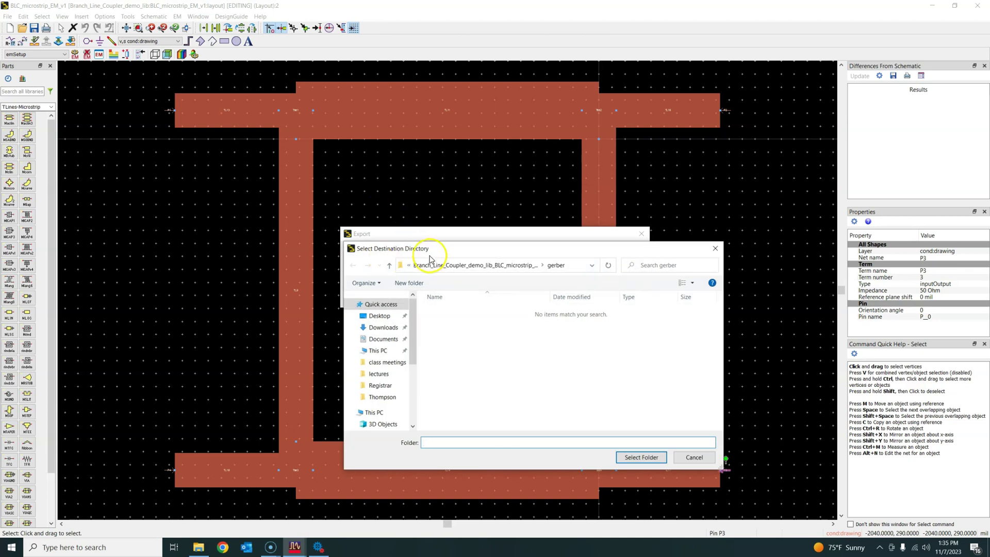
click(695, 458)
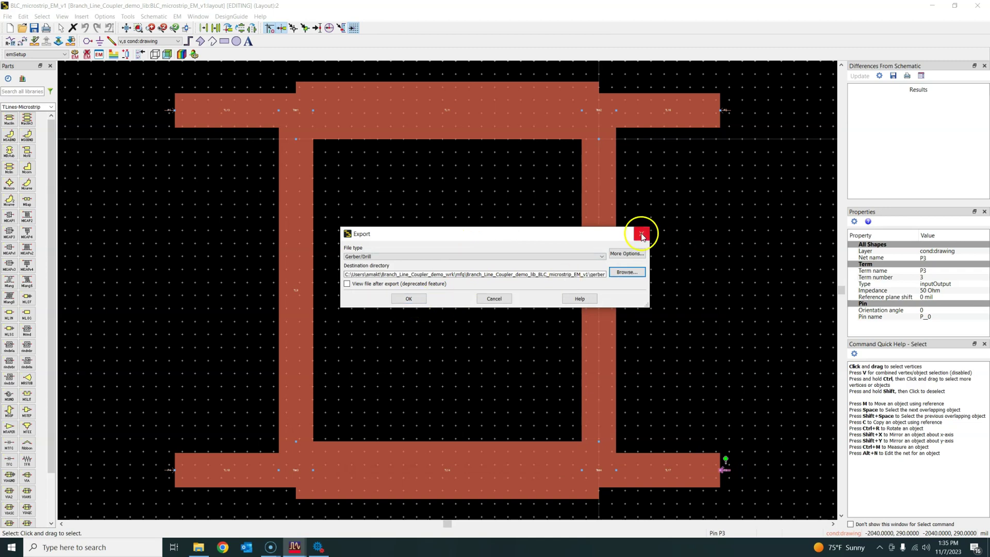
click(642, 236)
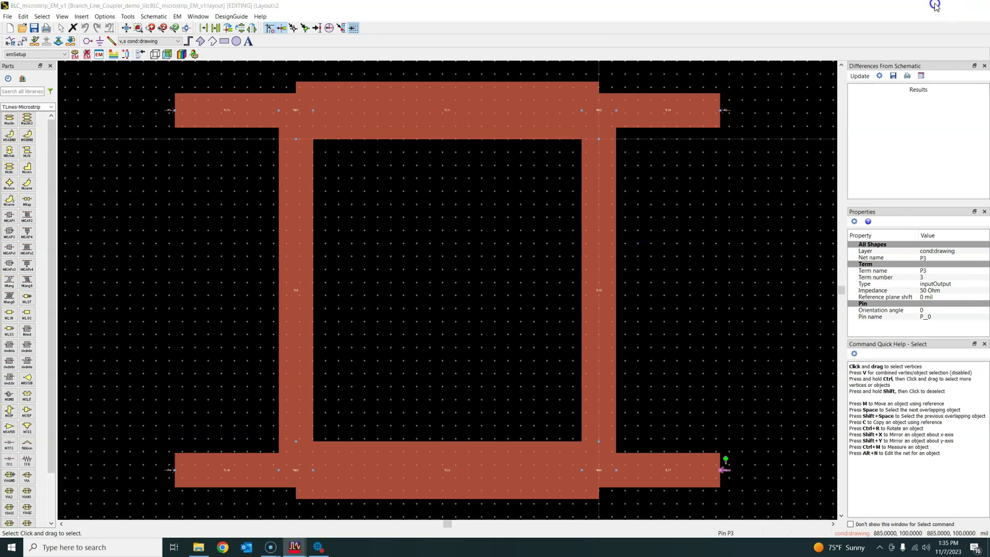
click(935, 5)
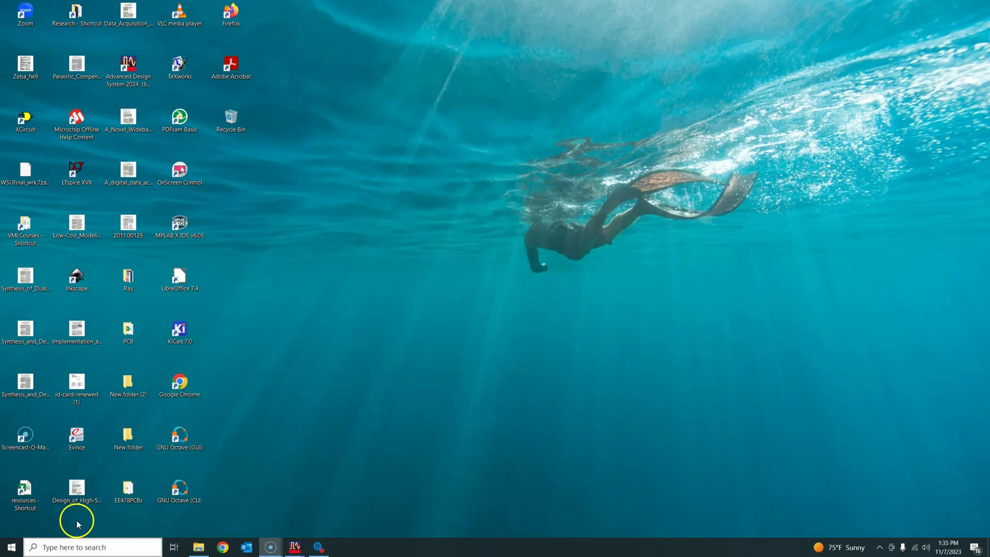
Find DipTrace Launcher with a 'di' search and launch PCB Layout from it.
click(46, 547)
text(di)
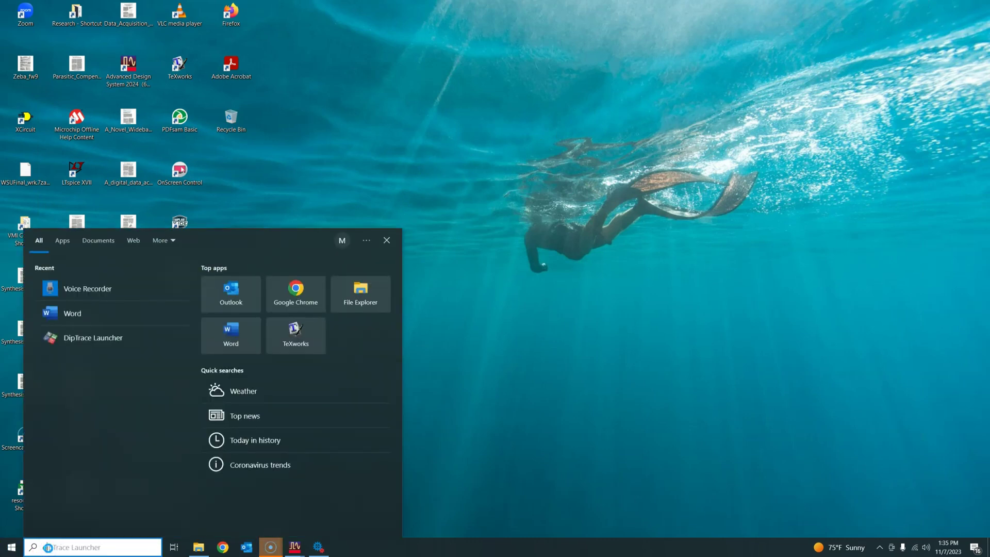
click(67, 291)
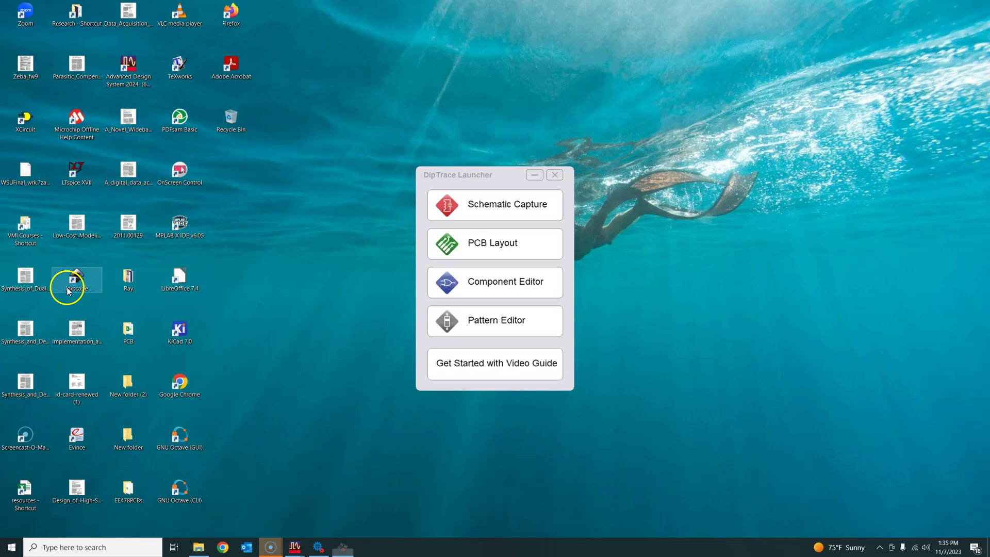
click(483, 250)
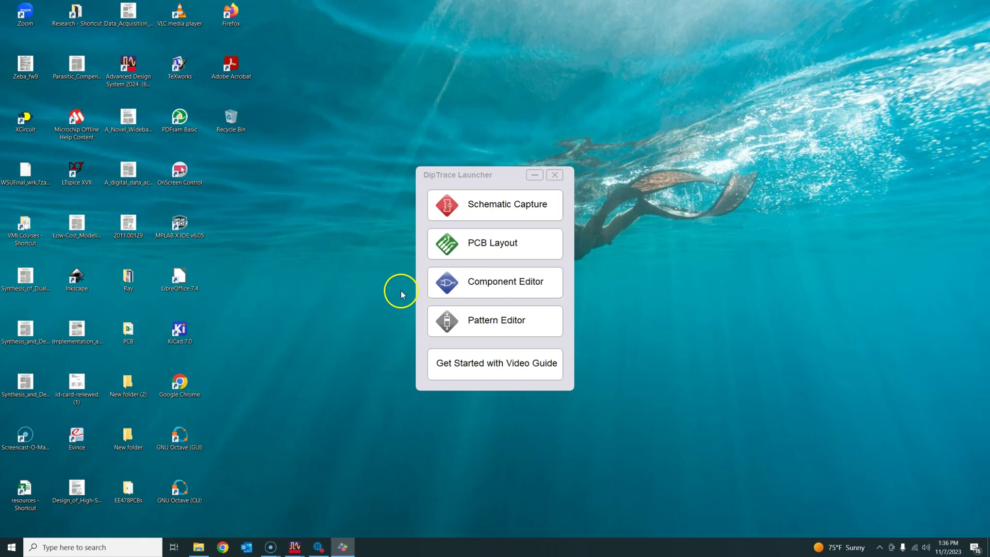
click(478, 254)
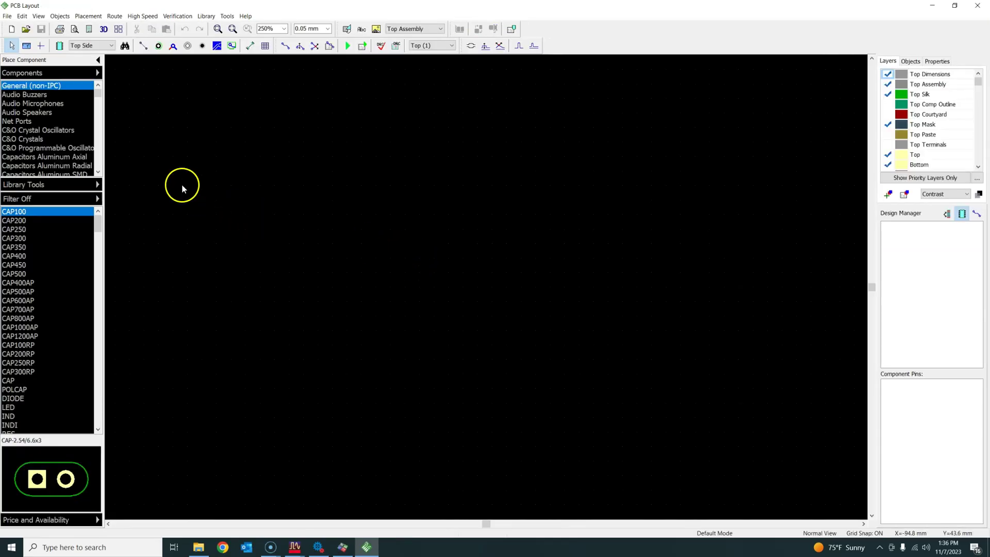
Confirm mm is checked under View > Units so coordinates read in millimetres.
click(38, 16)
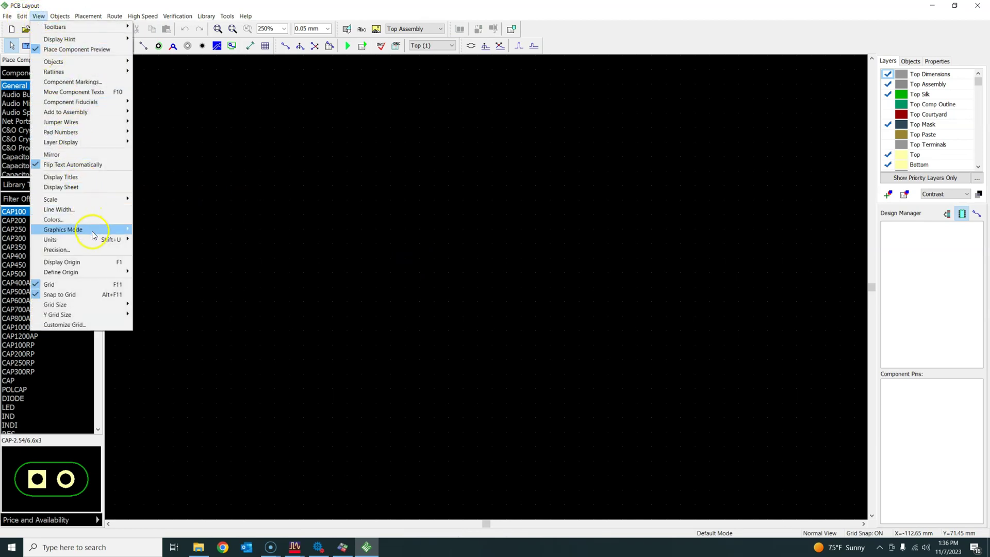
mouse_move(108, 240)
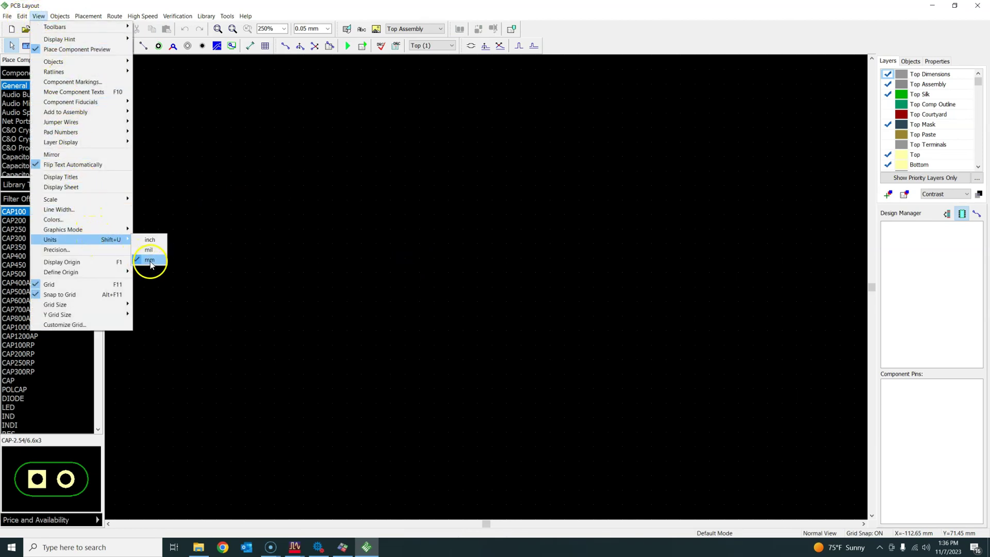
click(260, 227)
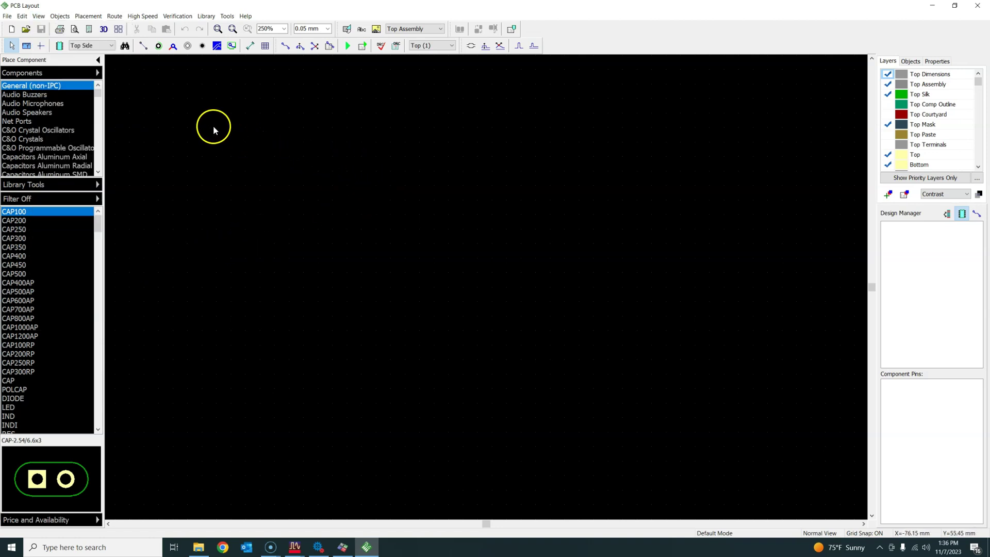
click(7, 16)
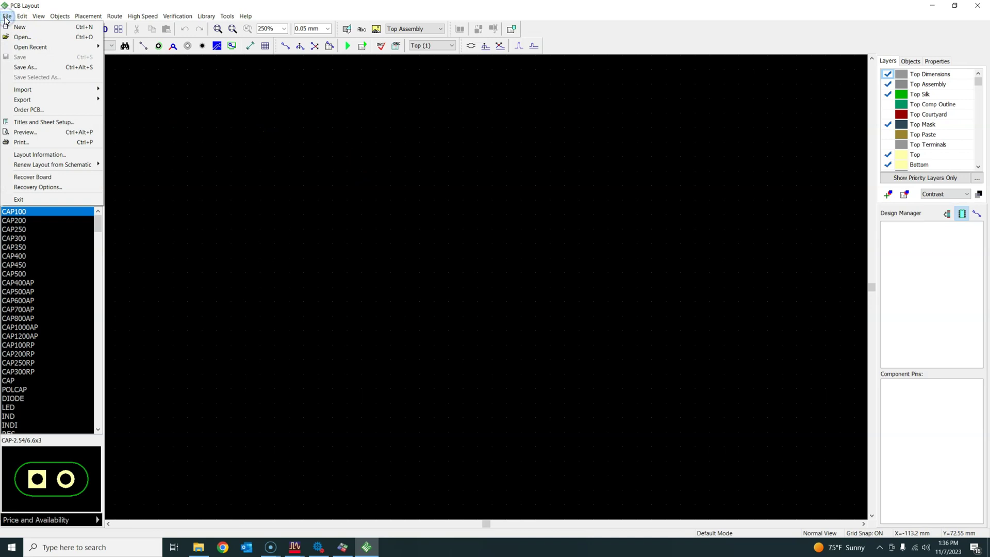
Import the cond Gerber file from the DipTraceExample folder into the Gerber import preview.
mouse_move(43, 92)
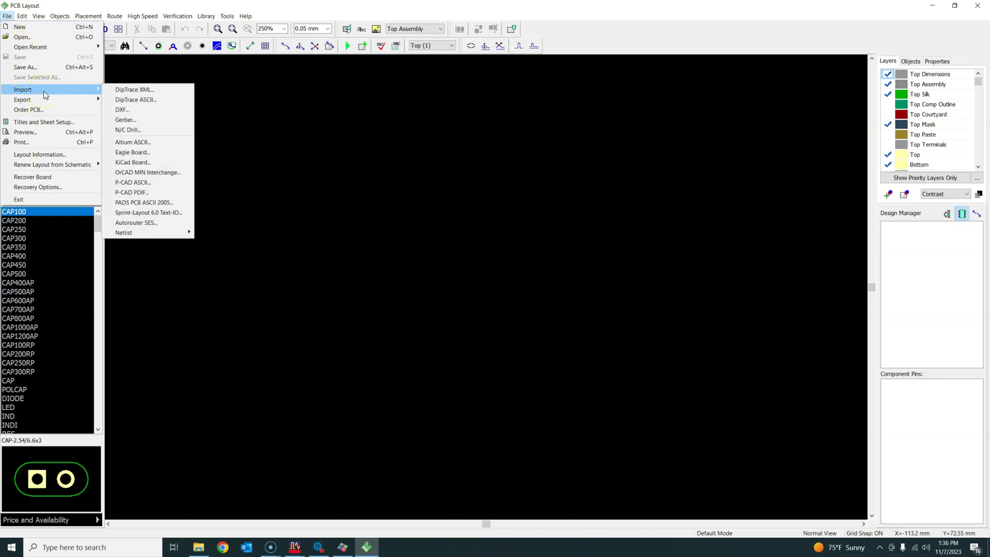
click(135, 120)
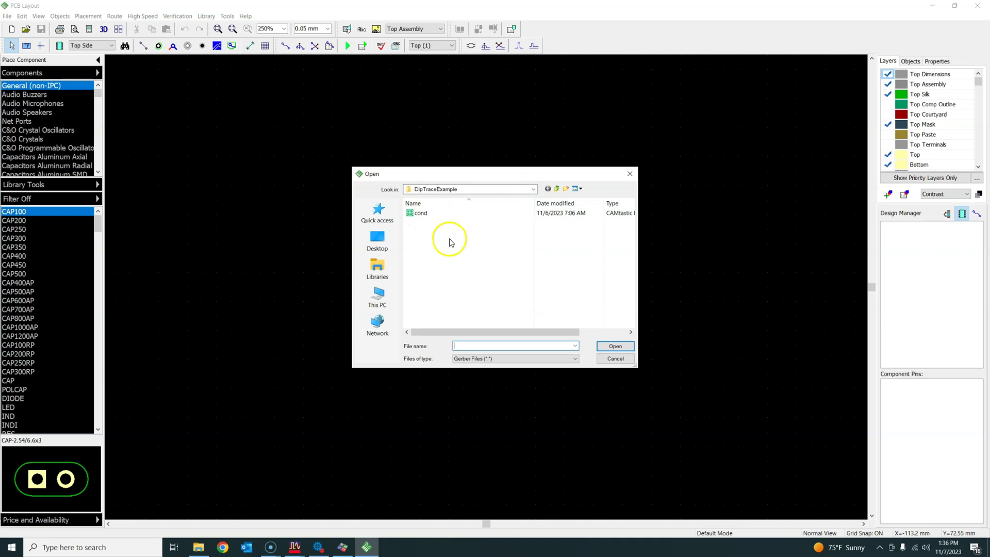
click(535, 192)
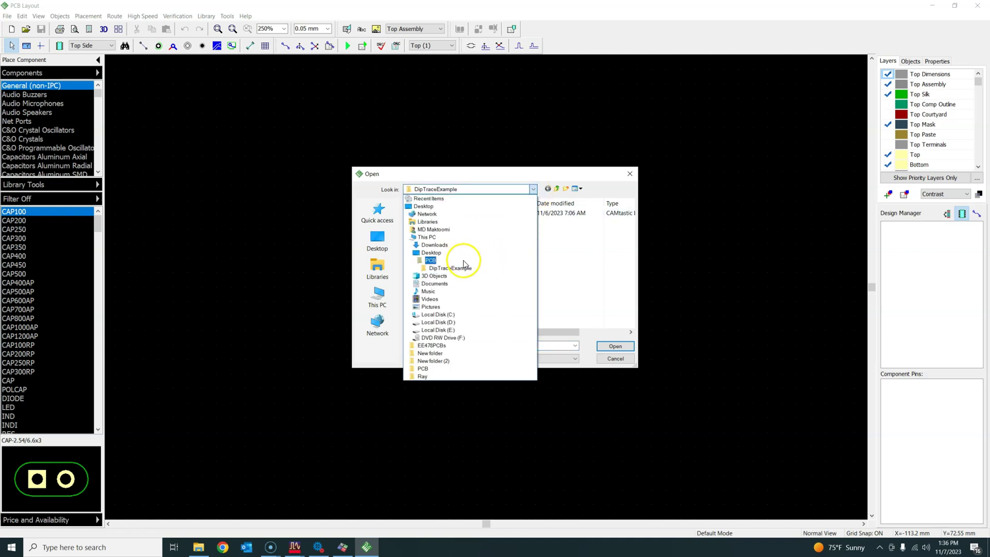
click(570, 269)
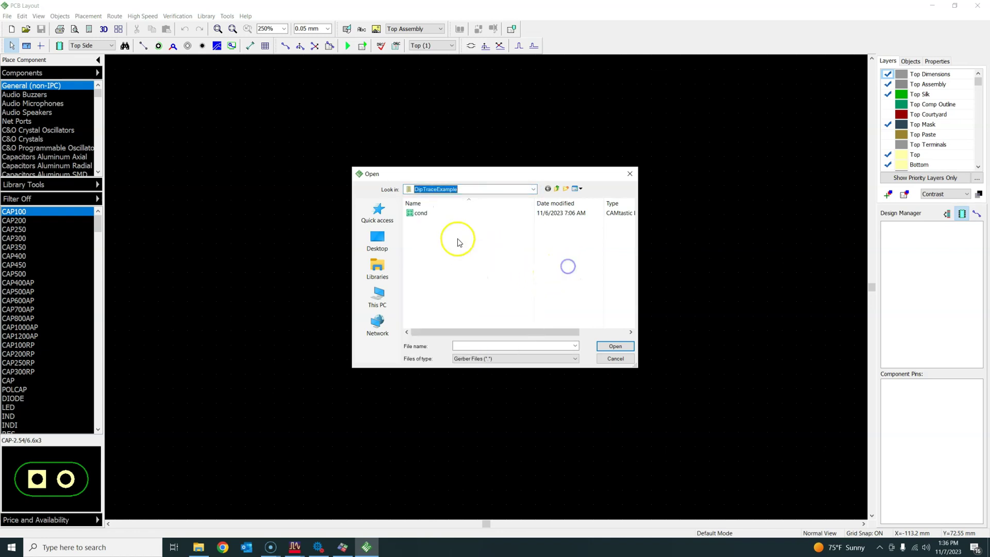
click(427, 219)
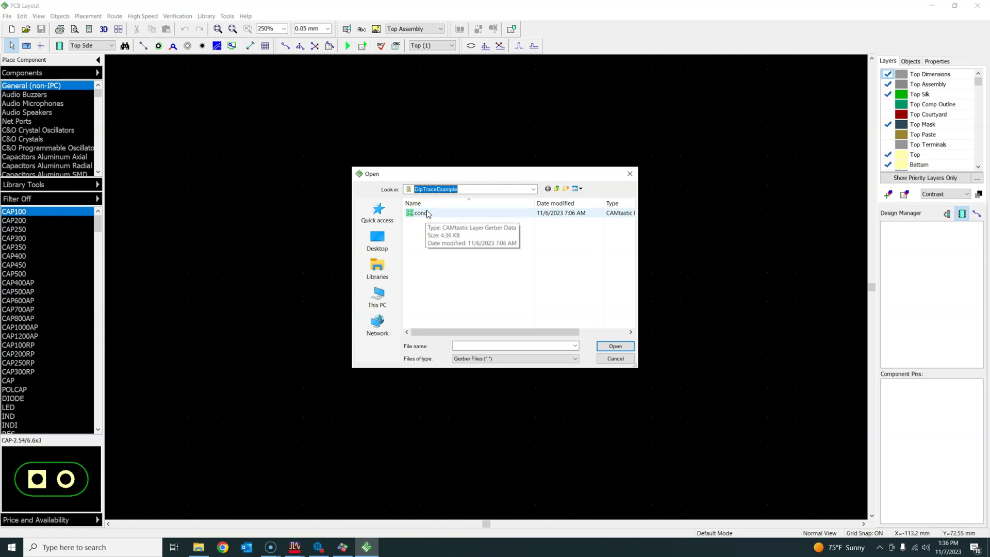
click(427, 214)
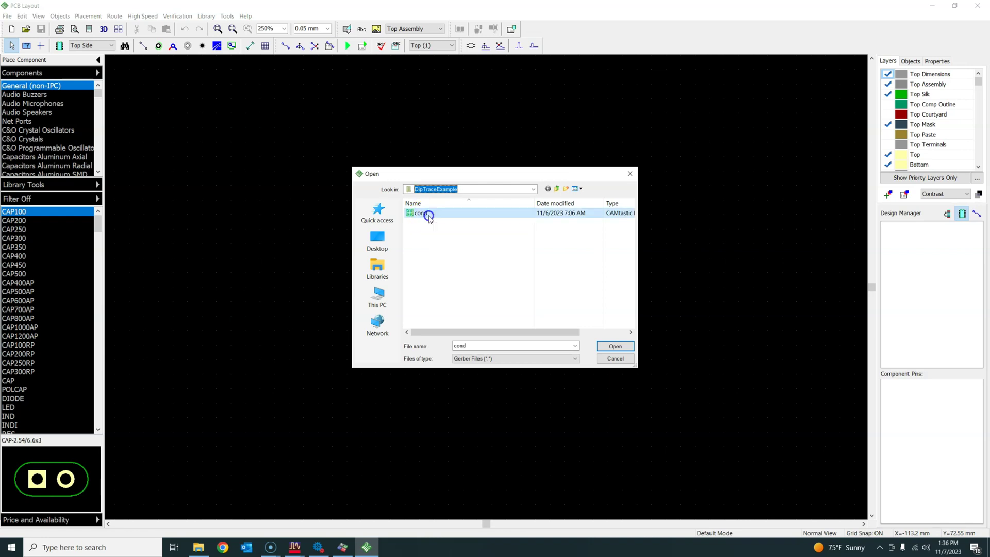
click(616, 347)
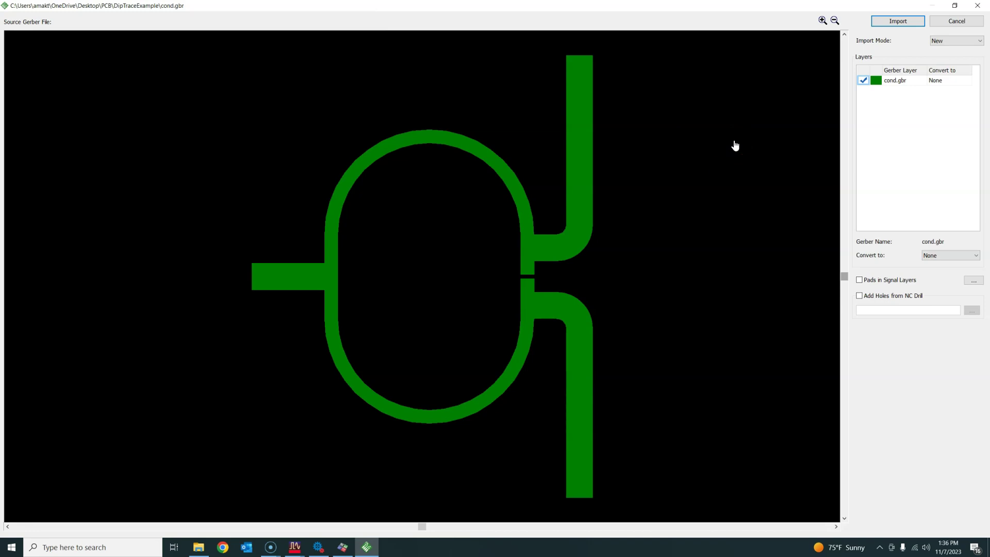
Map cond.gbr to the Top layer and import the coupler traces onto the board.
click(900, 32)
click(949, 255)
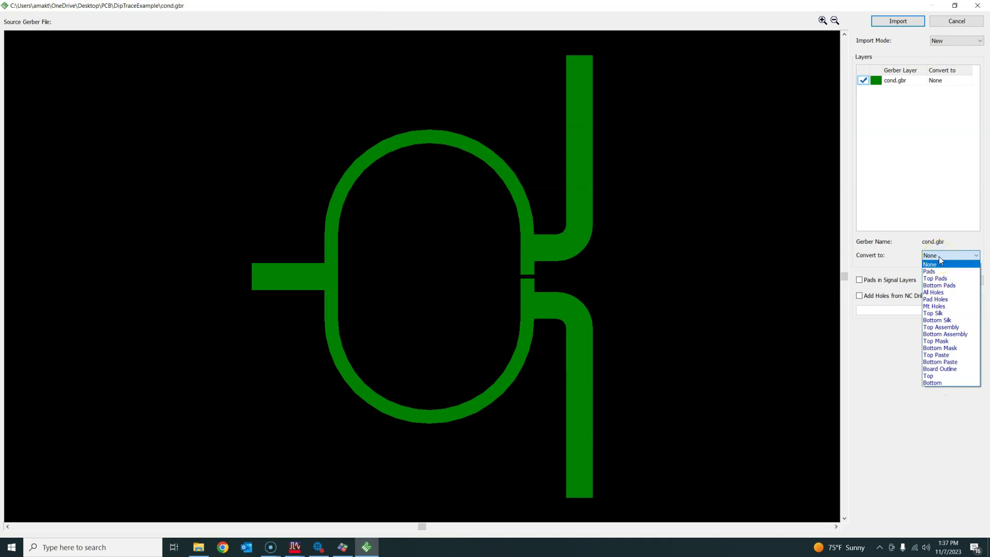
click(949, 376)
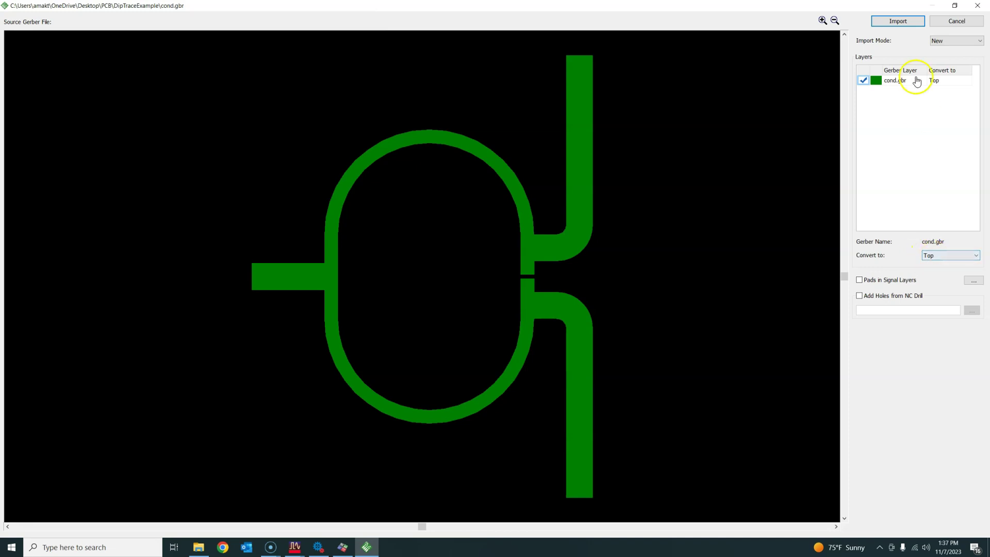
click(905, 22)
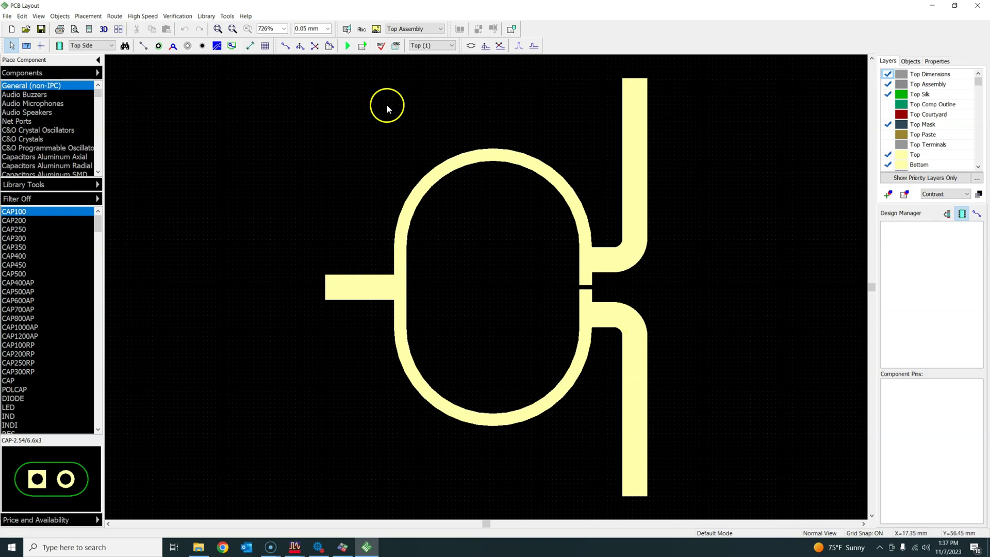
Activate the Measure tool over the imported coupler traces.
click(483, 145)
click(659, 92)
click(391, 110)
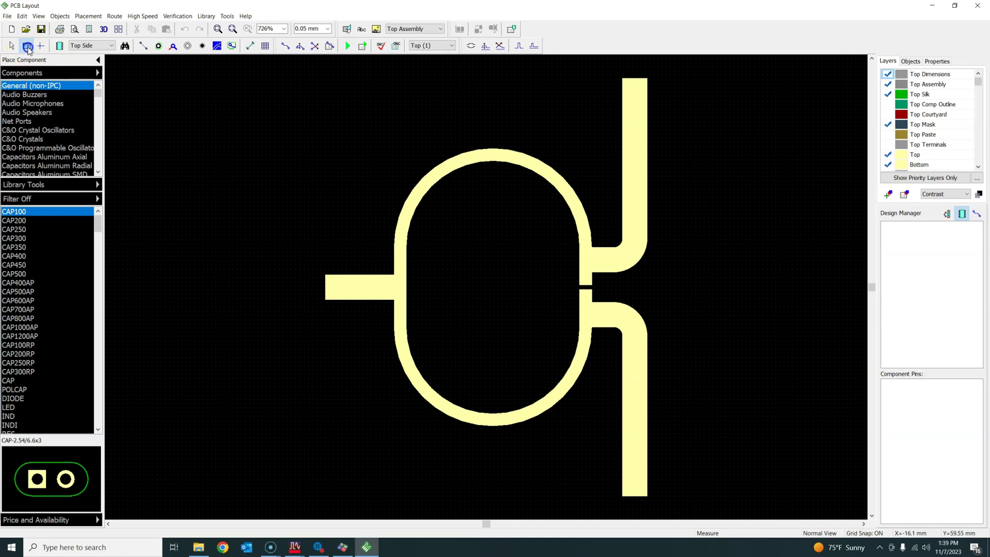
click(648, 79)
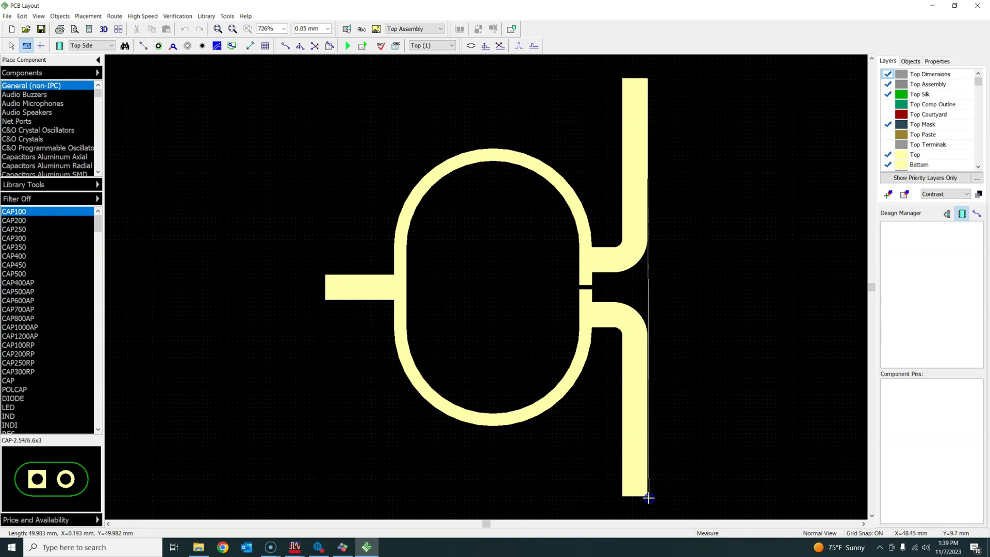
mouse_move(648, 496)
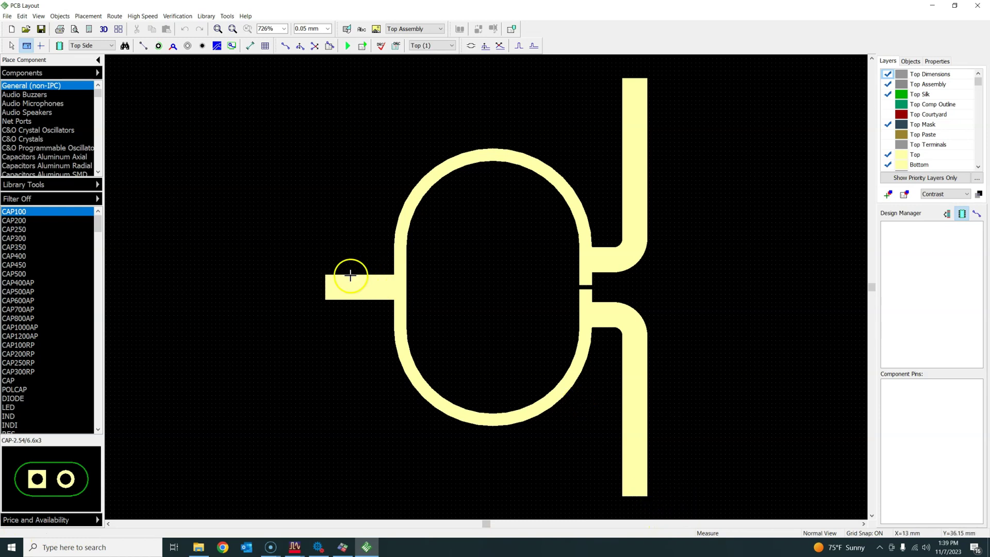
click(325, 276)
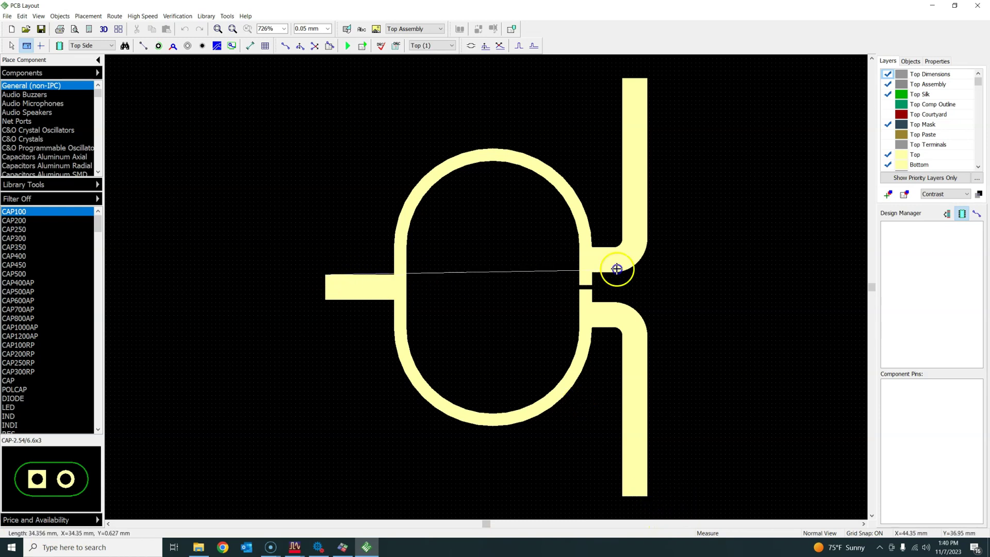
right_click(649, 267)
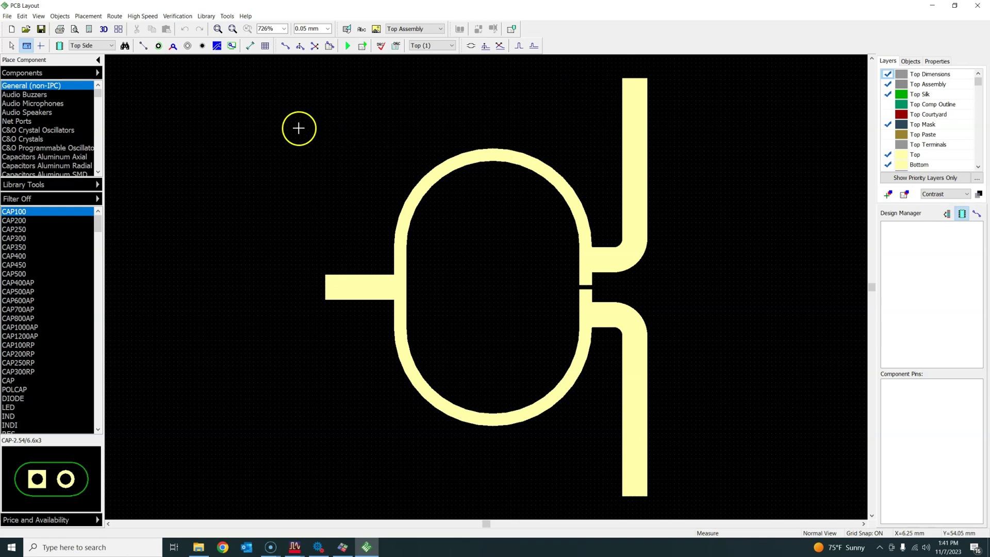
Create a rectangular board outline 51 mm wide and 51.2 mm high via Objects > Board Points.
click(61, 16)
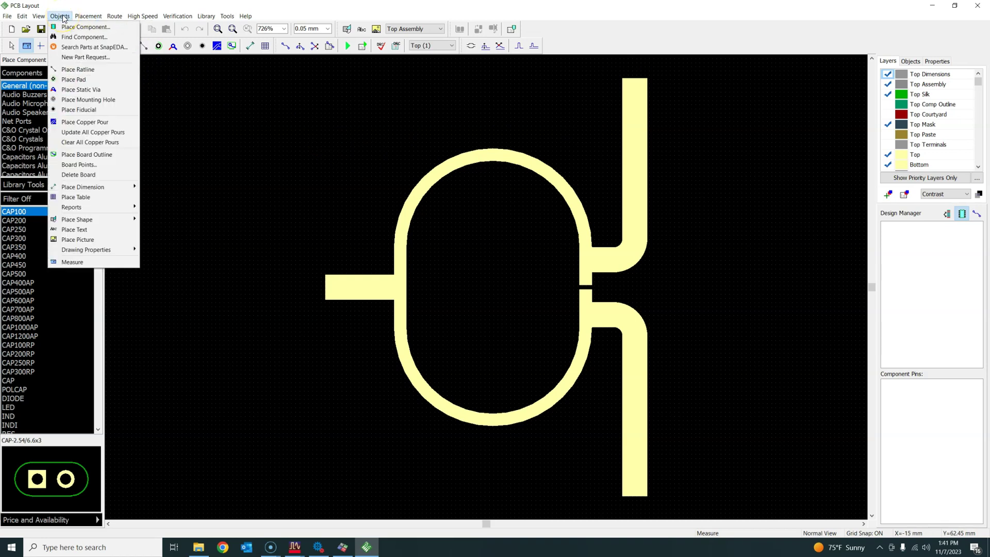
click(96, 170)
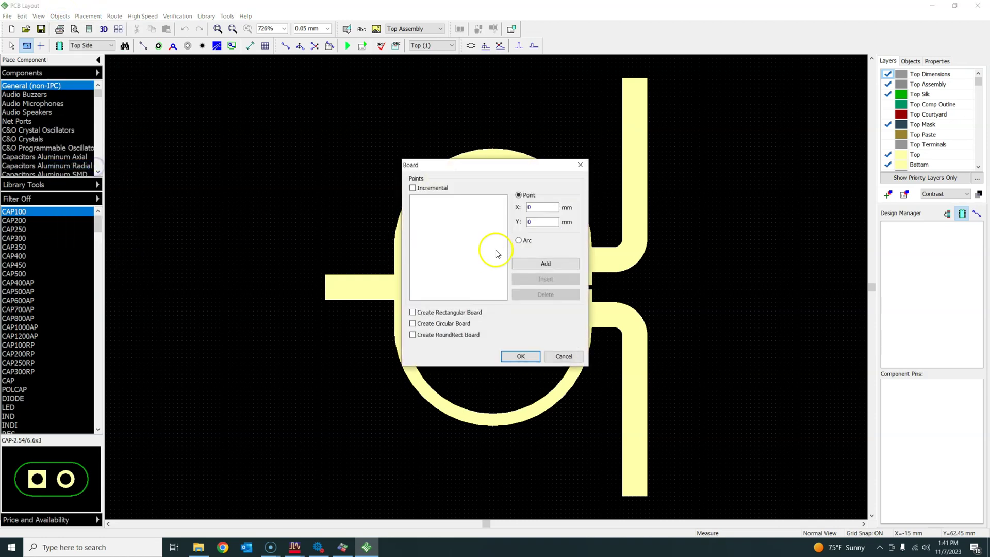
click(460, 313)
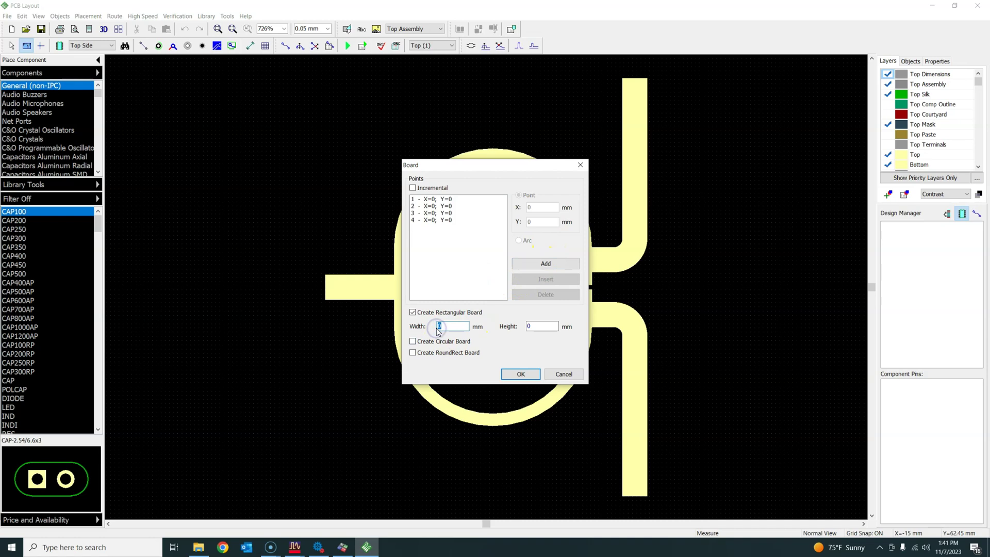
click(540, 326)
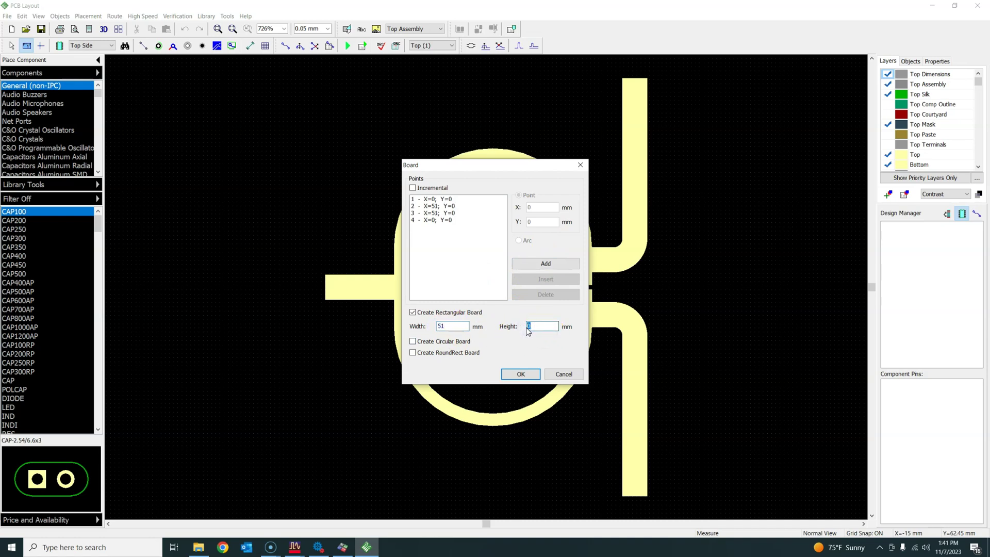
text(51)
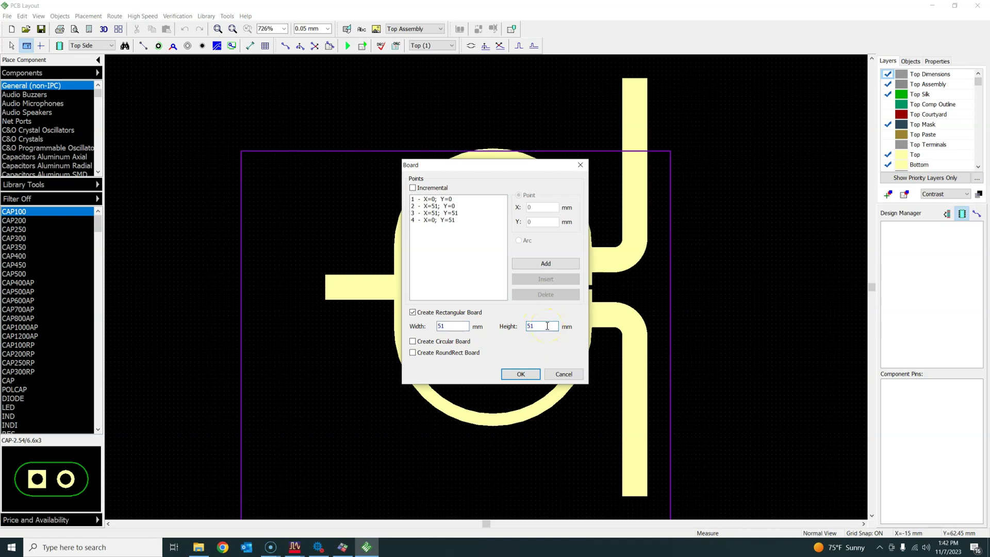
text(.2)
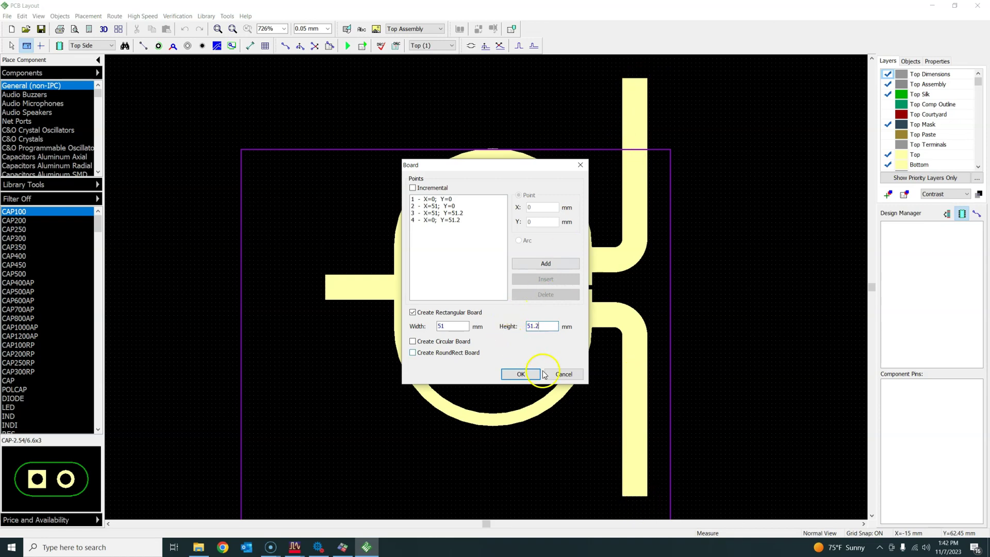
click(521, 376)
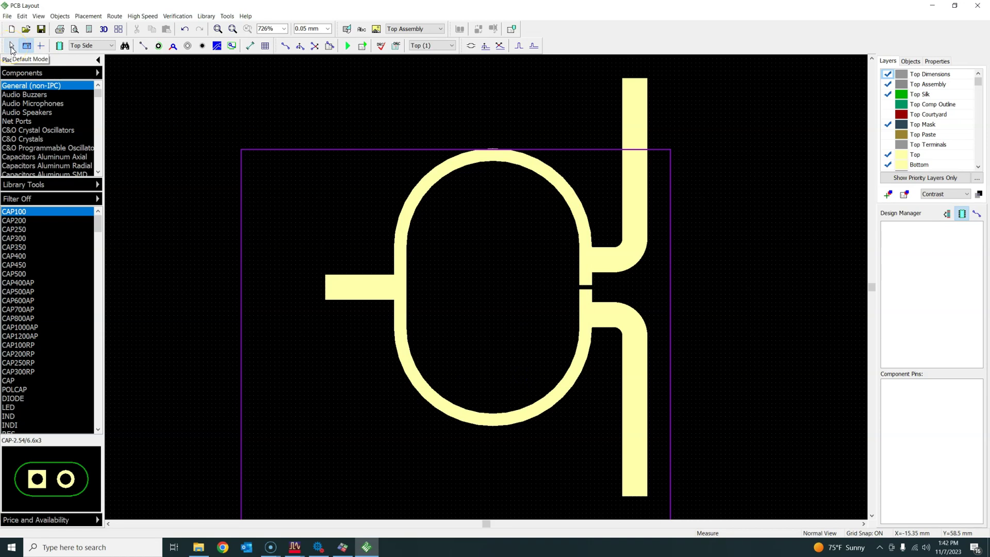
Drag the board outline up and right until it encloses the whole coupler, then check the fit.
click(12, 48)
drag(365, 151, 392, 77)
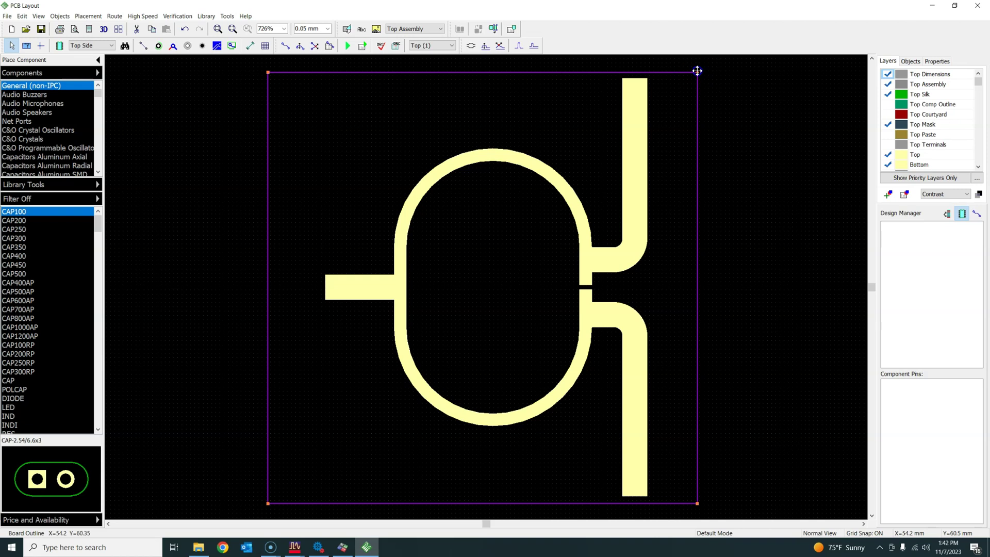
click(644, 80)
drag(614, 74, 669, 76)
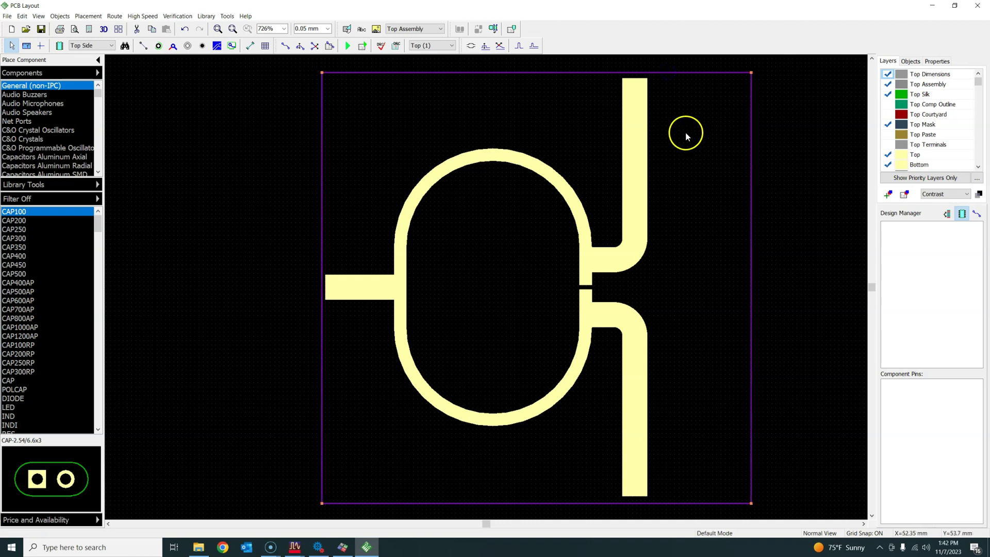
scroll(645, 66, up, 6)
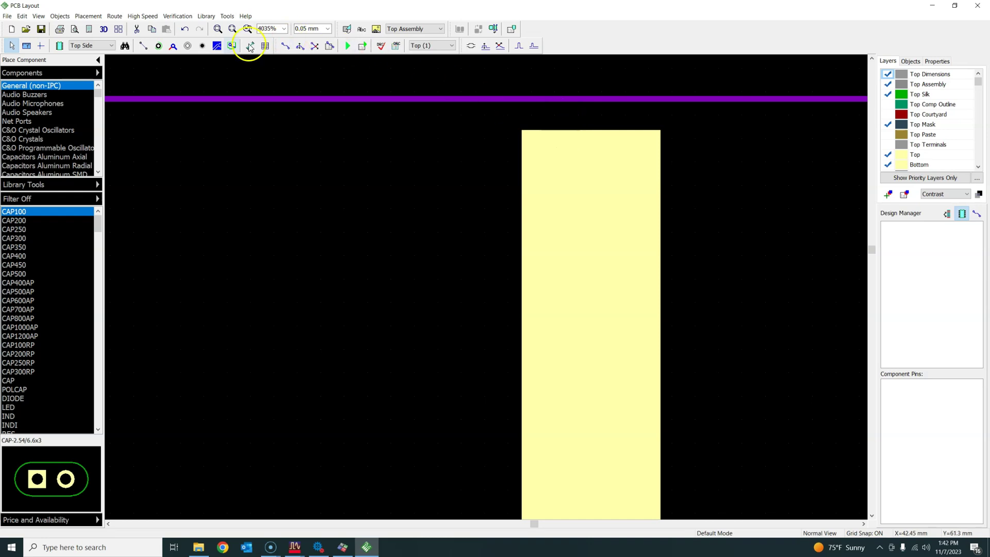
click(233, 29)
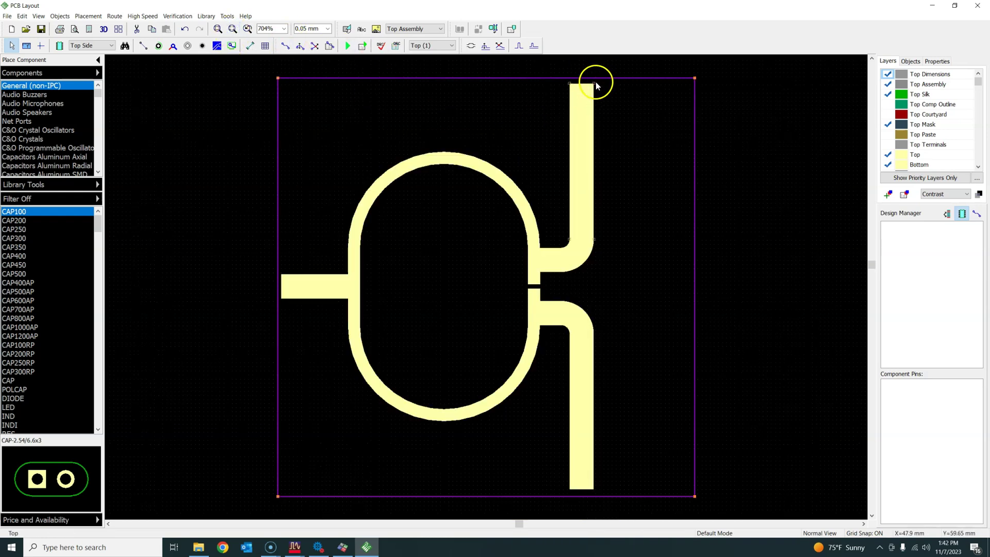
click(588, 88)
Zoom into the board's left edge, nudge it toward the port, and set grid spacing to 0.159 mm.
scroll(273, 284, up, 5)
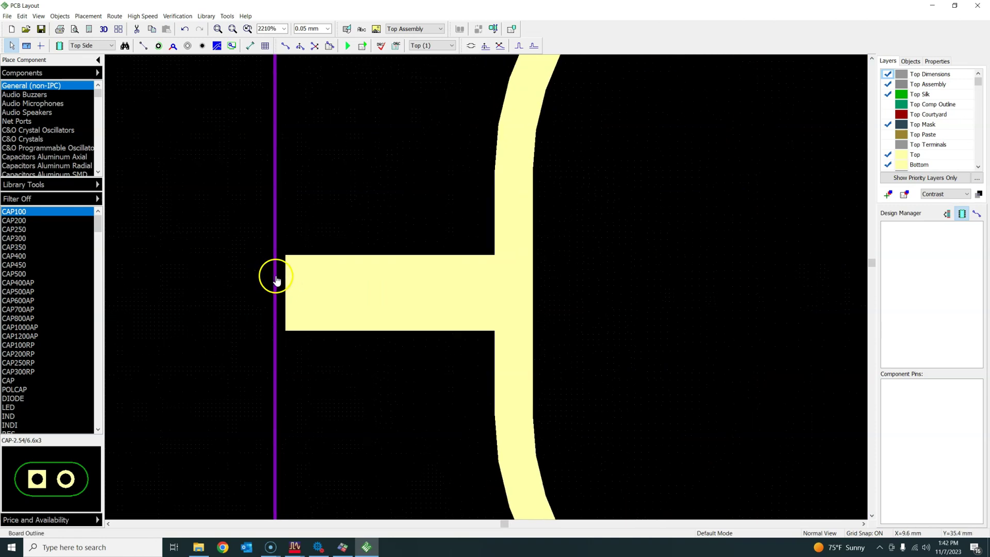
scroll(277, 278, up, 4)
drag(268, 214, 278, 219)
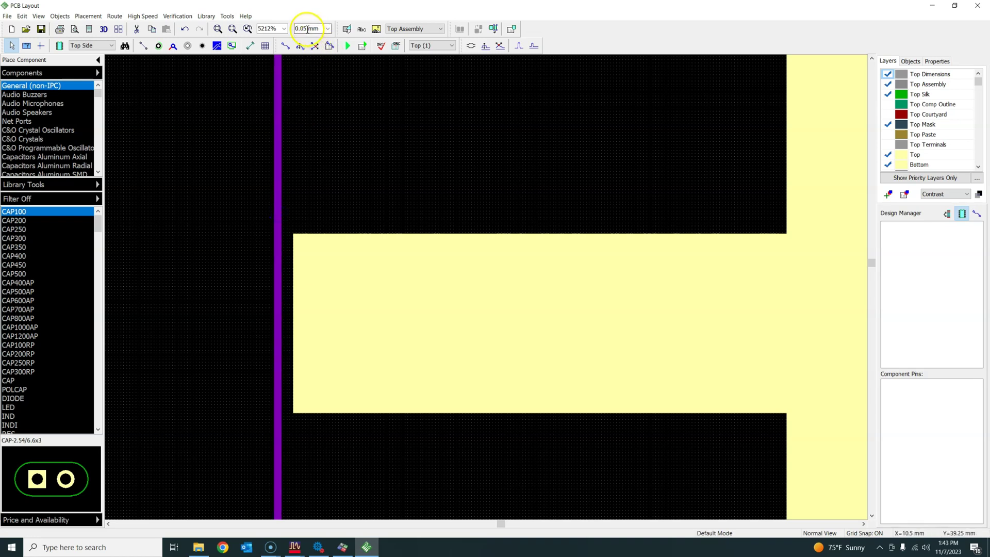
click(274, 183)
click(306, 30)
click(328, 29)
click(313, 40)
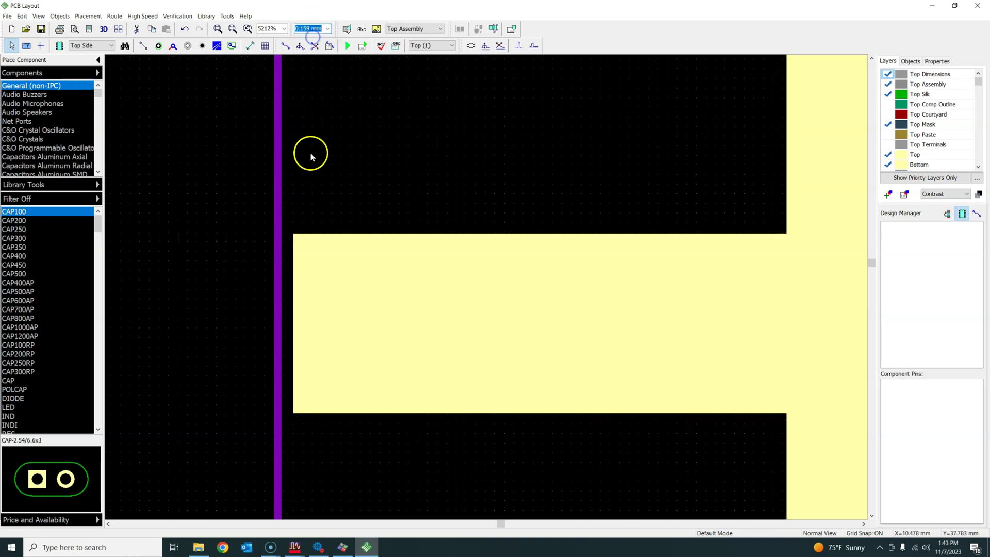
Drag the board's left edge exactly onto the left port end and fit the board in view.
mouse_move(278, 188)
mouse_down()
mouse_move(288, 190)
mouse_move(278, 190)
mouse_up()
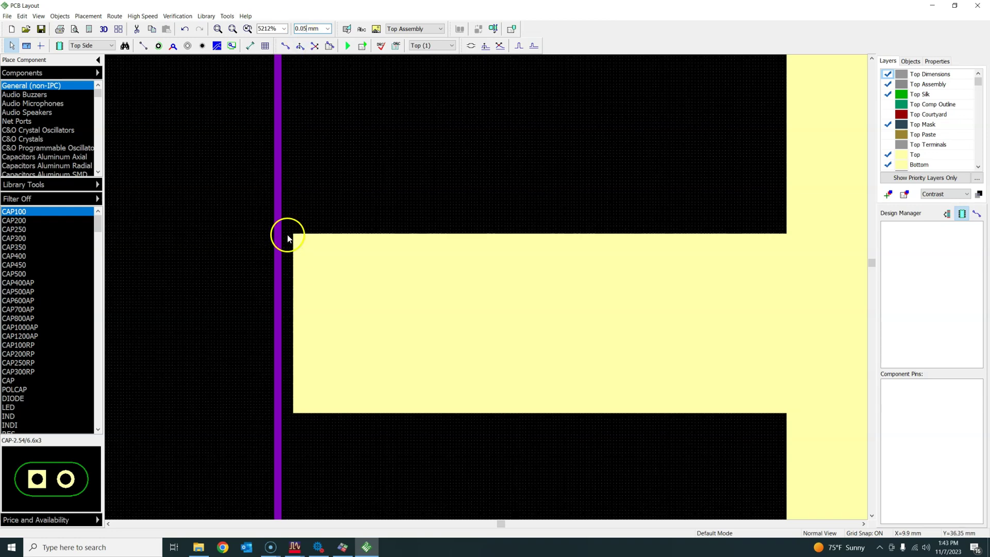
drag(274, 201, 283, 263)
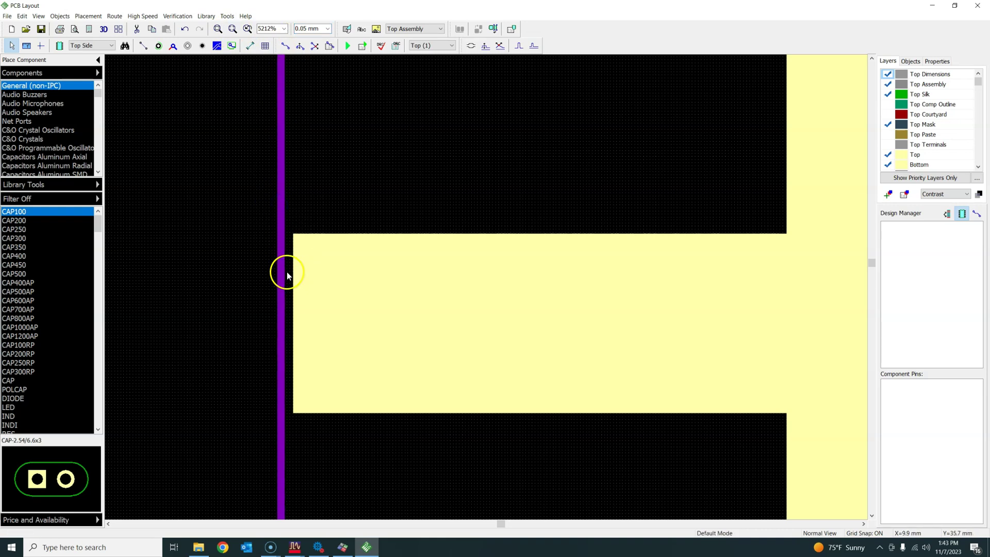
click(233, 29)
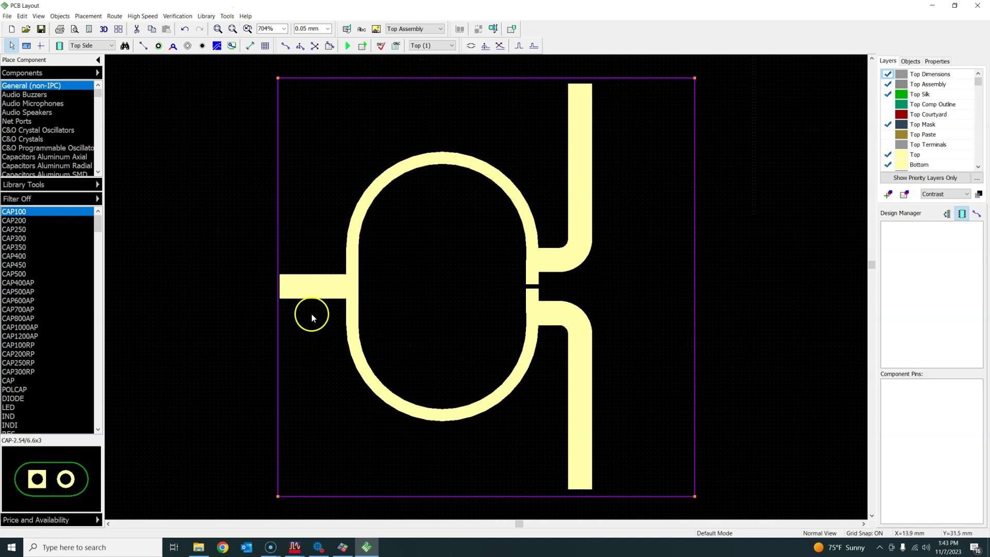
scroll(277, 293, up, 2)
click(280, 249)
drag(278, 249, 277, 250)
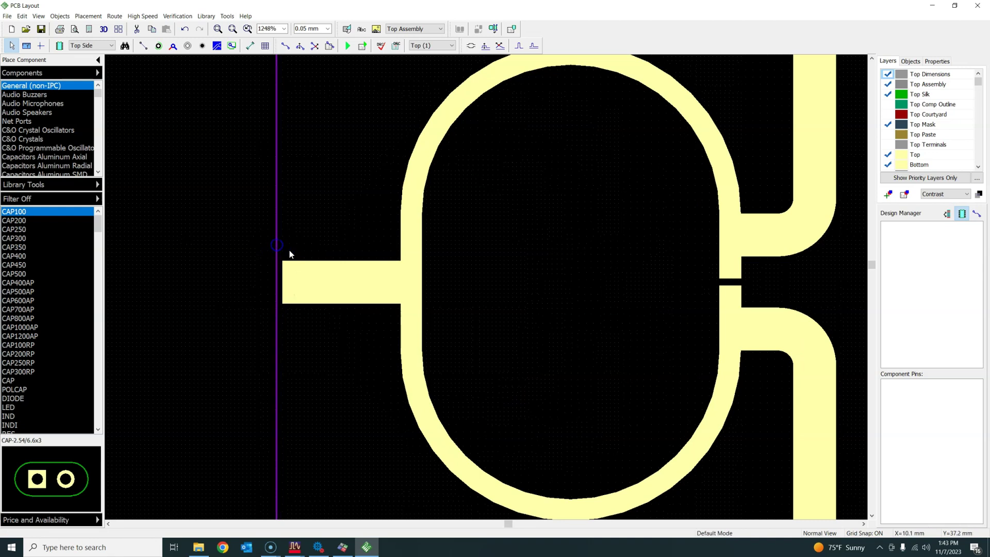
click(232, 29)
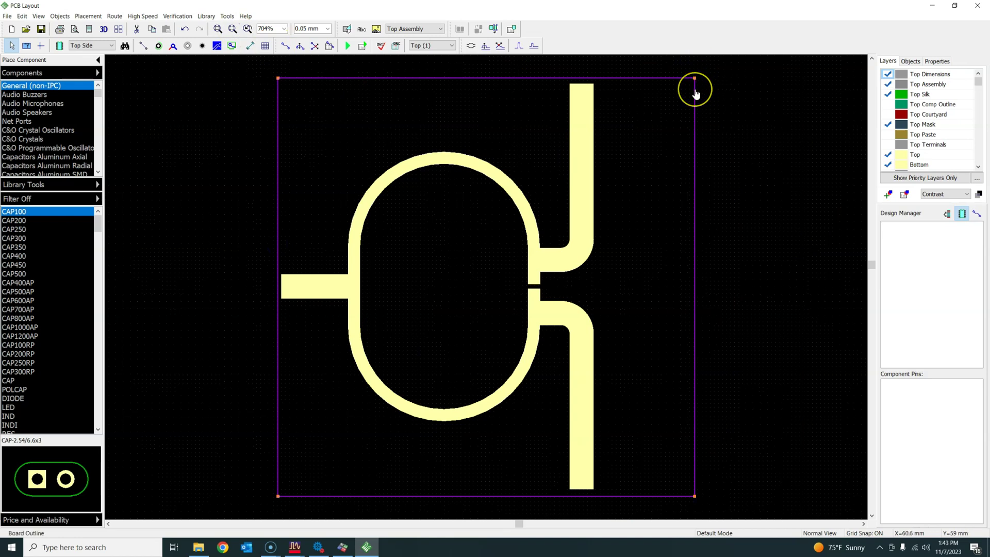
click(185, 88)
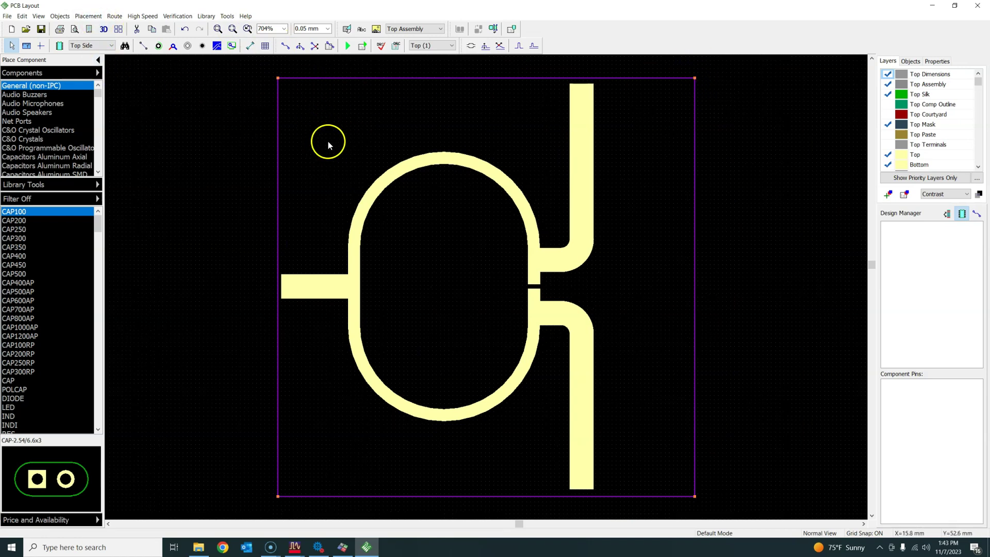
click(88, 19)
mouse_move(60, 16)
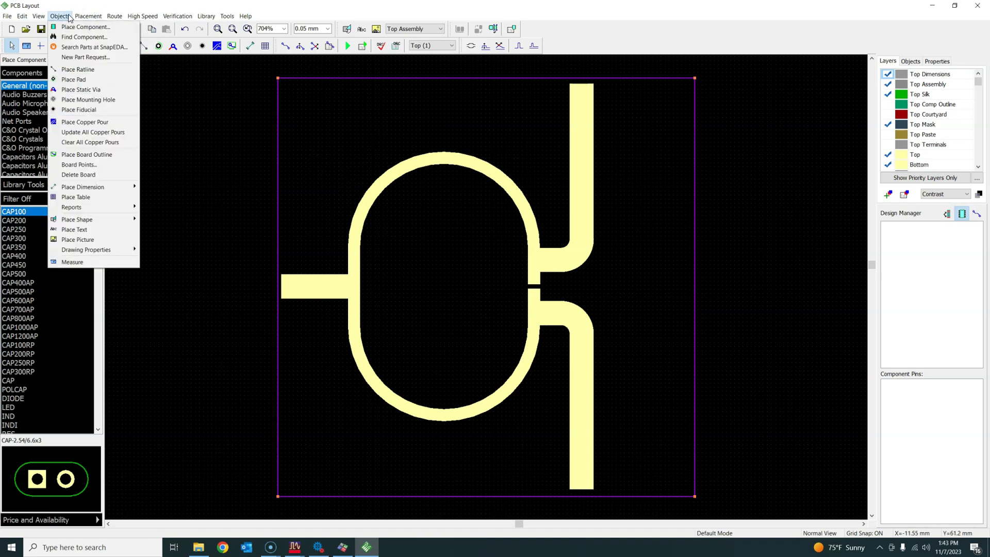
click(91, 167)
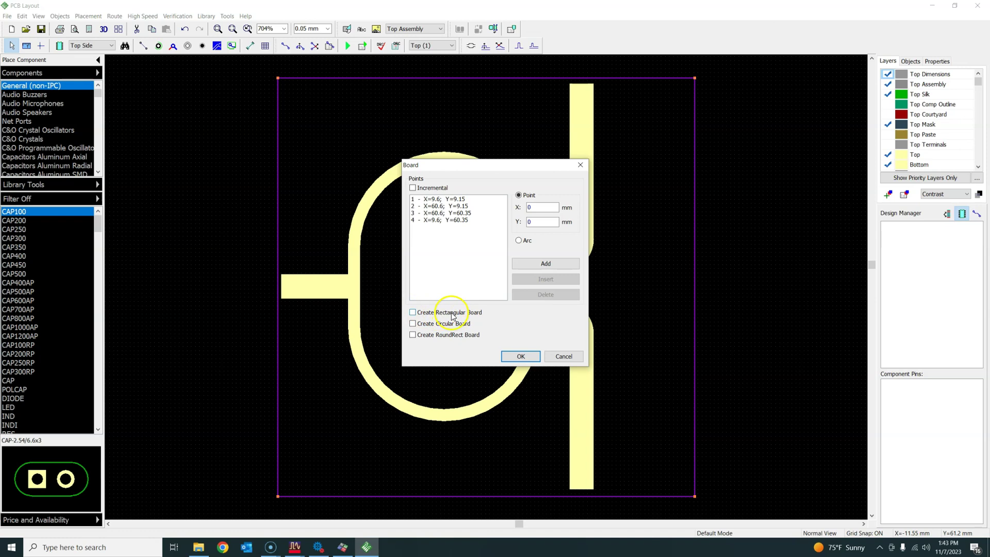
click(564, 357)
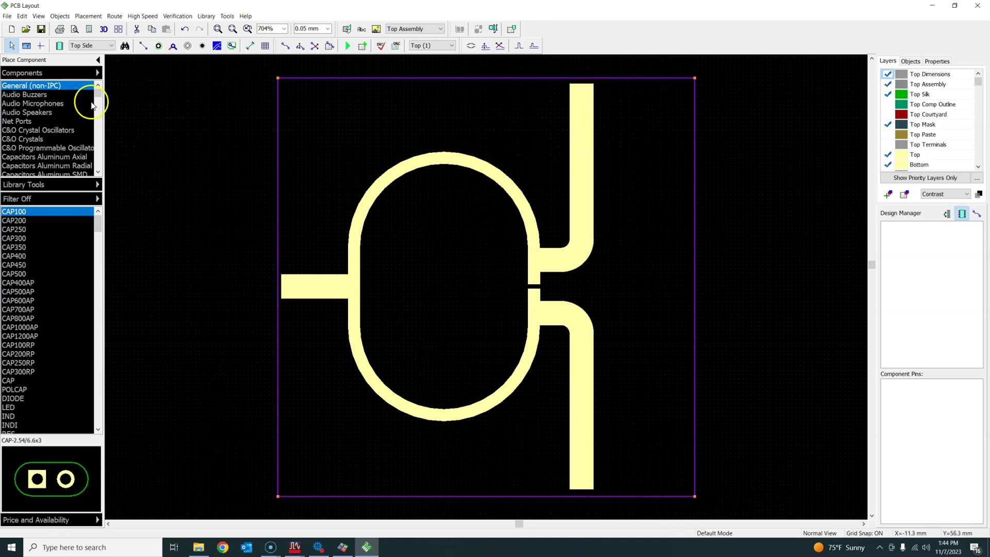
click(11, 47)
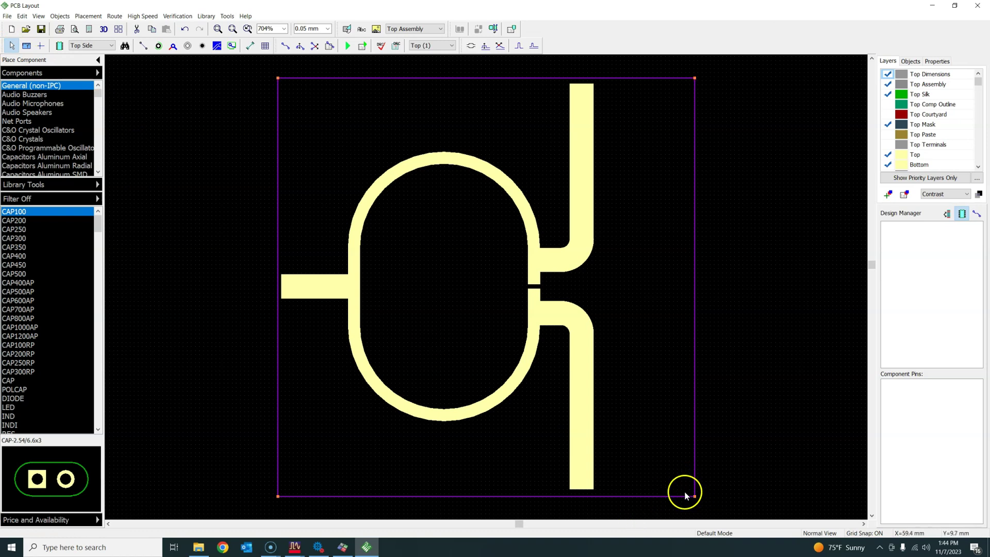
drag(694, 496, 691, 494)
key(ctrl+z)
On the Bottom layer, start a copper pour outline at the board's top-left and bottom-left corners.
click(427, 45)
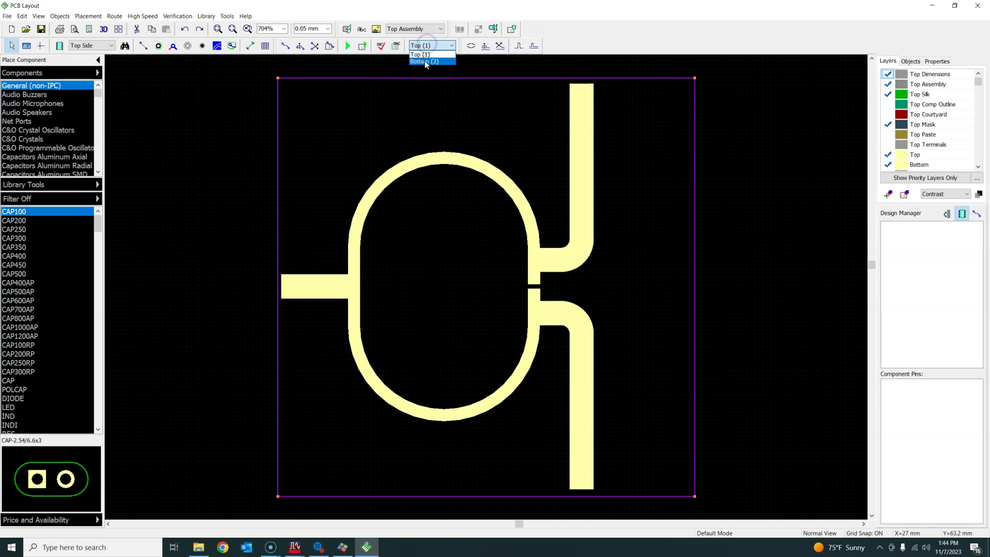
click(426, 60)
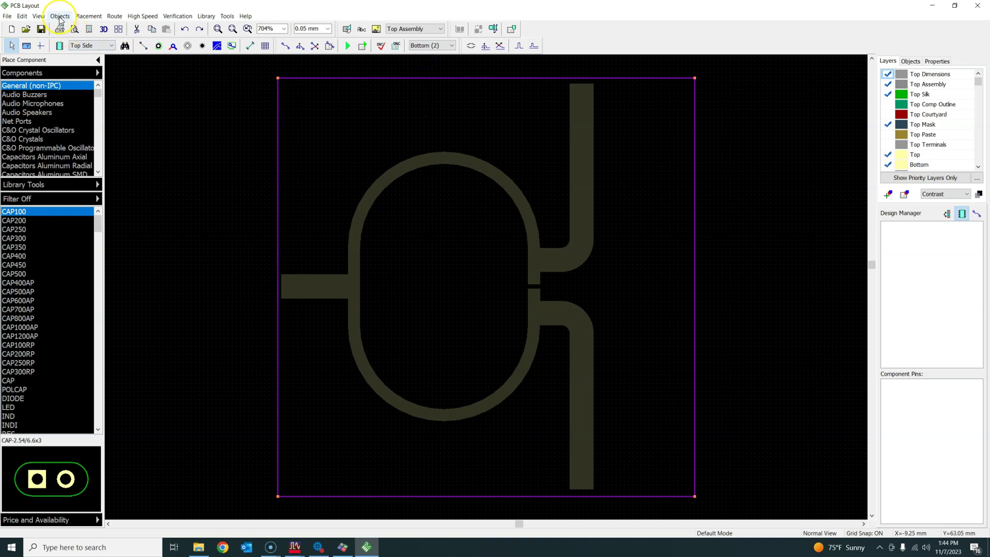
click(58, 17)
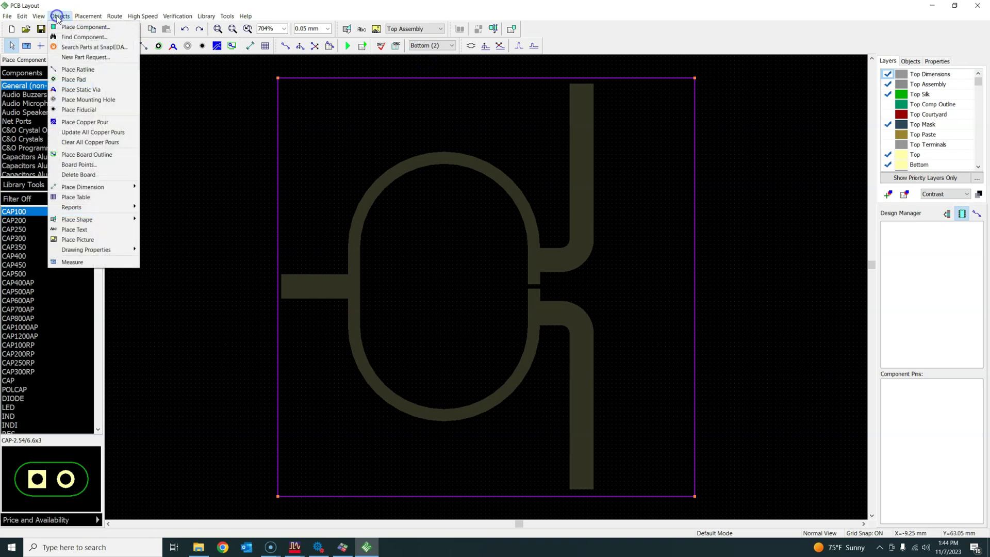
click(73, 126)
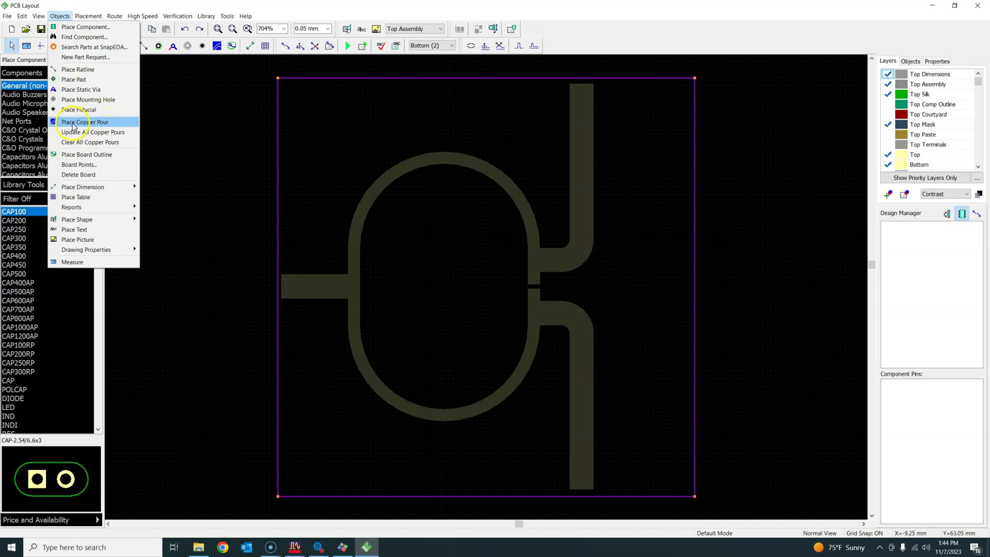
click(221, 90)
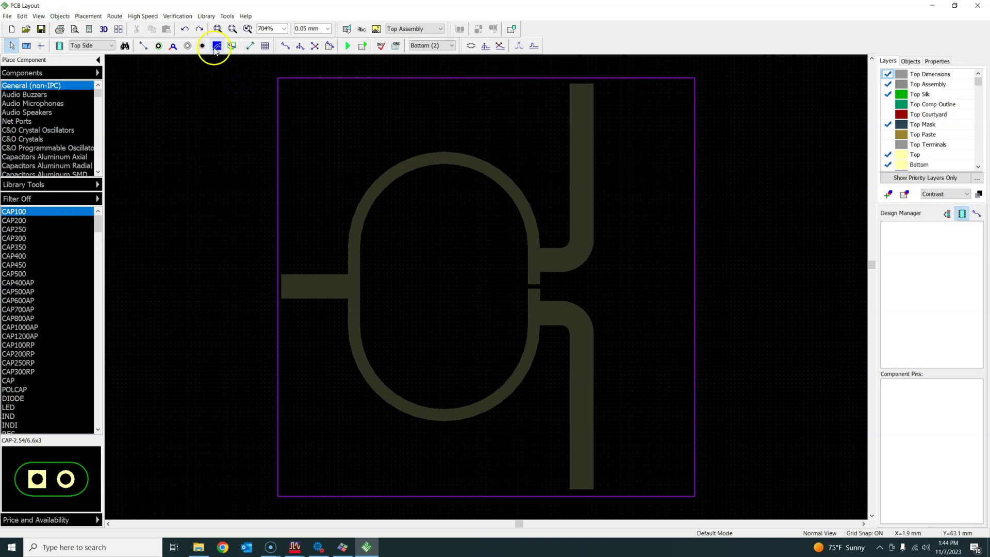
click(215, 48)
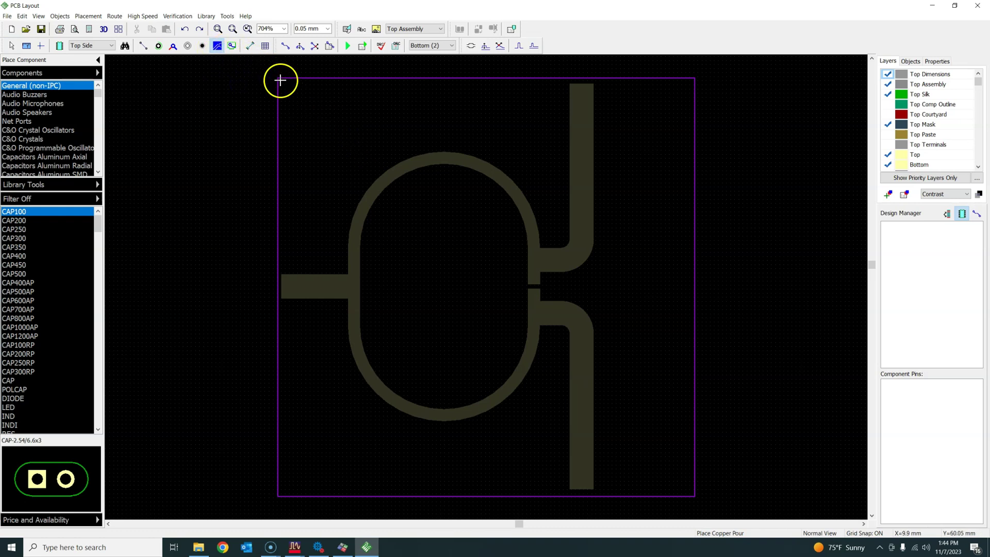
click(277, 77)
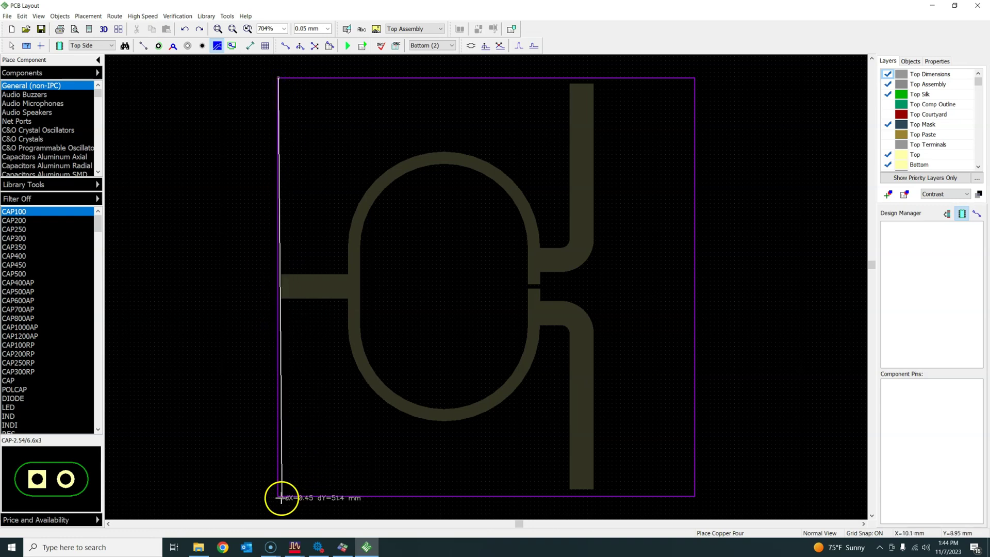
scroll(279, 503, up, 5)
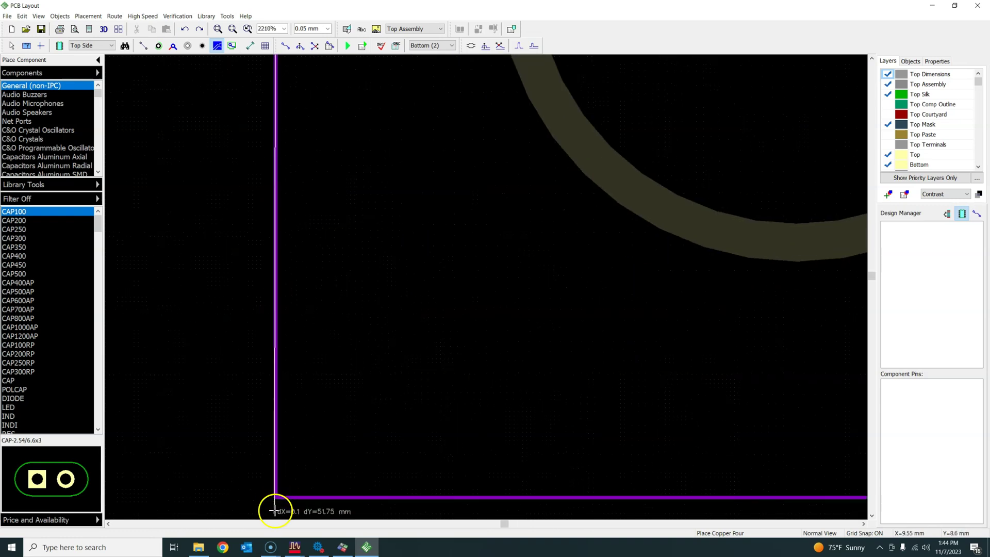
click(276, 498)
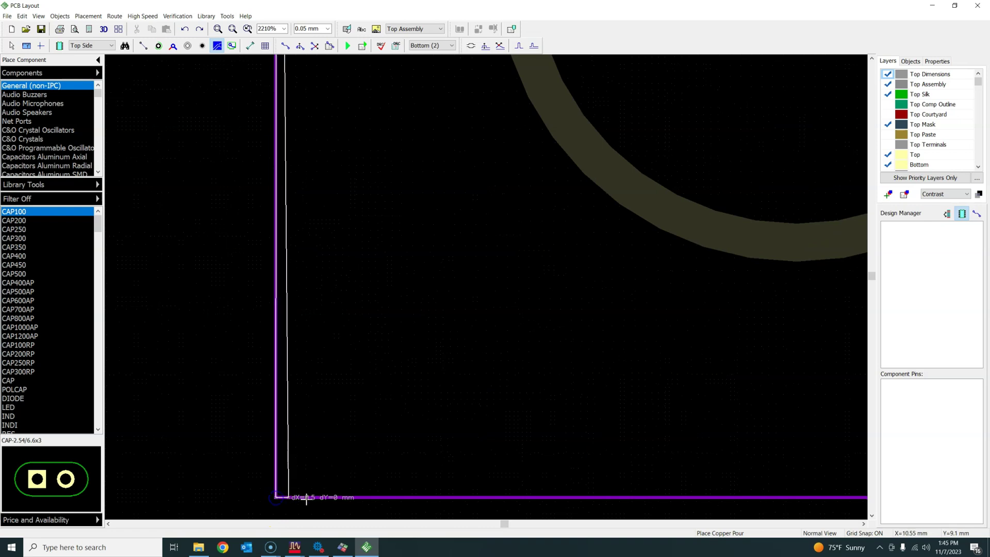
Add the top-right pour corner and close the outline back at the top-left corner.
scroll(309, 498, down, 8)
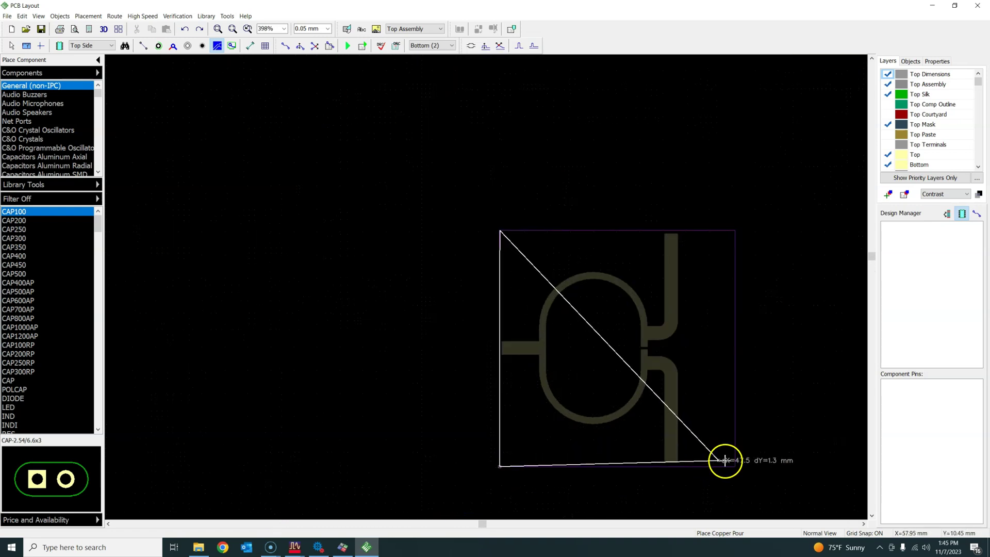
scroll(722, 460, up, 10)
scroll(718, 461, up, 2)
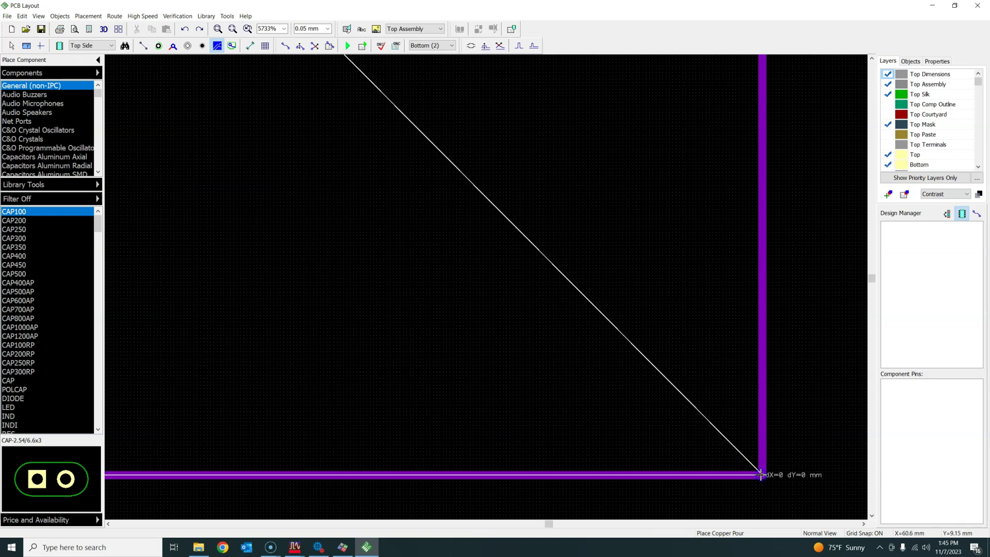
scroll(758, 464, down, 8)
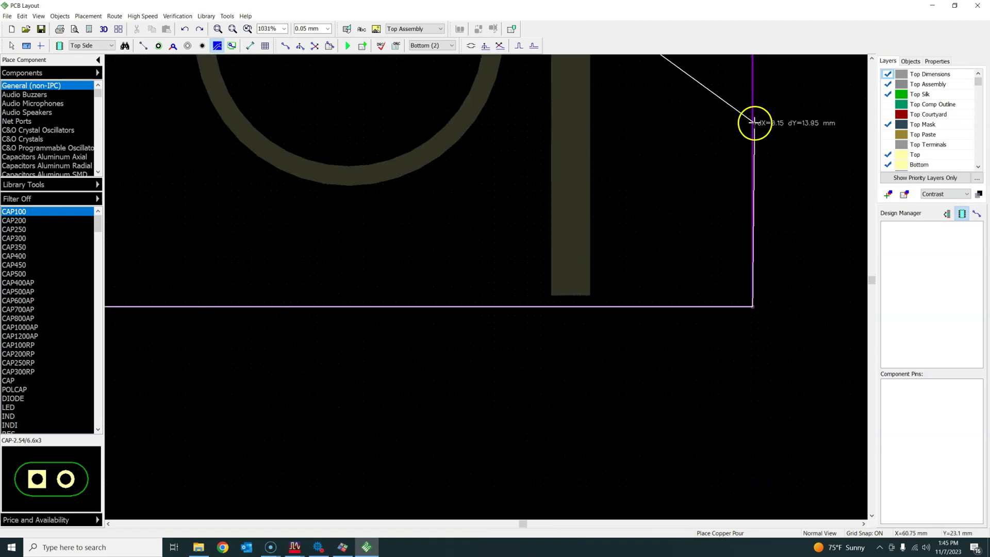
scroll(754, 103, down, 2)
scroll(759, 72, up, 2)
scroll(748, 75, down, 2)
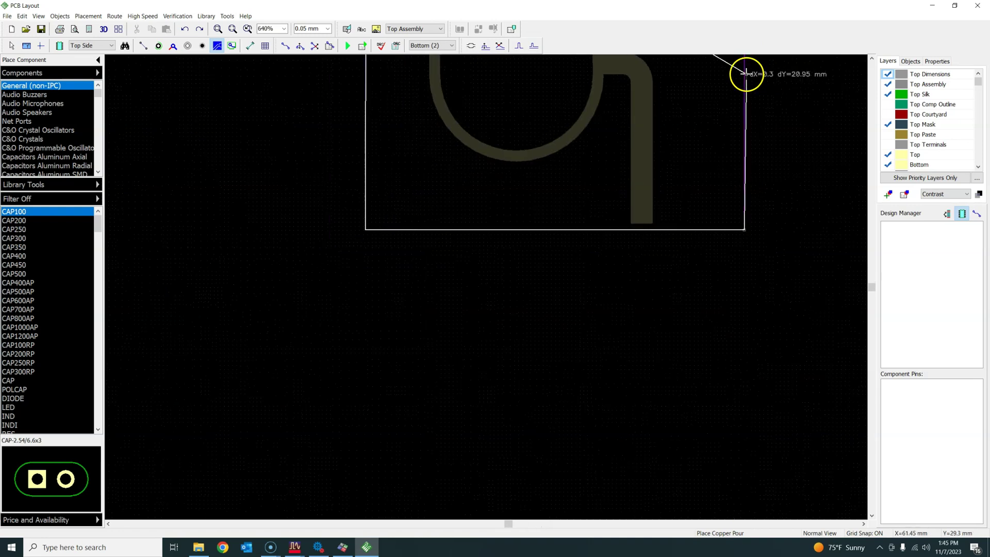
drag(869, 276, 851, 247)
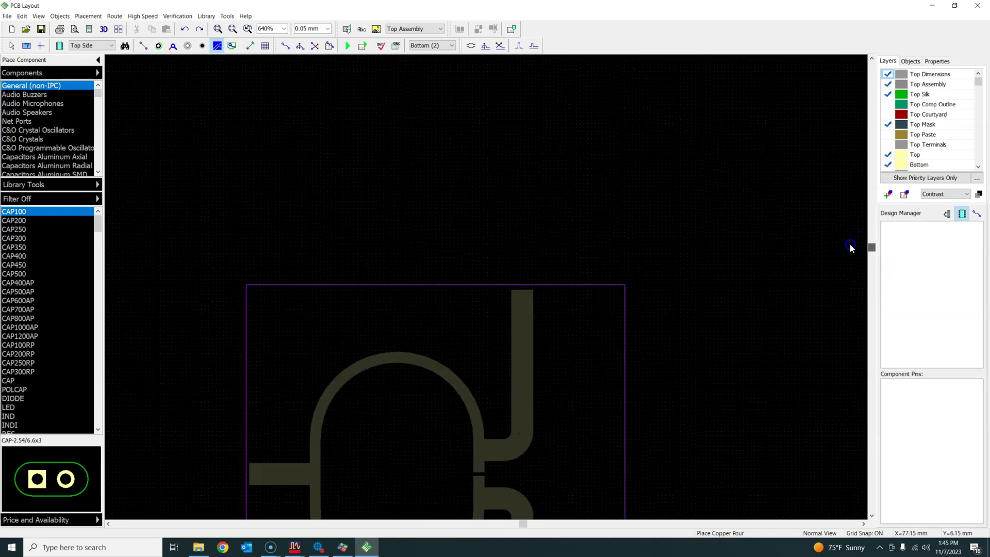
scroll(588, 207, up, 3)
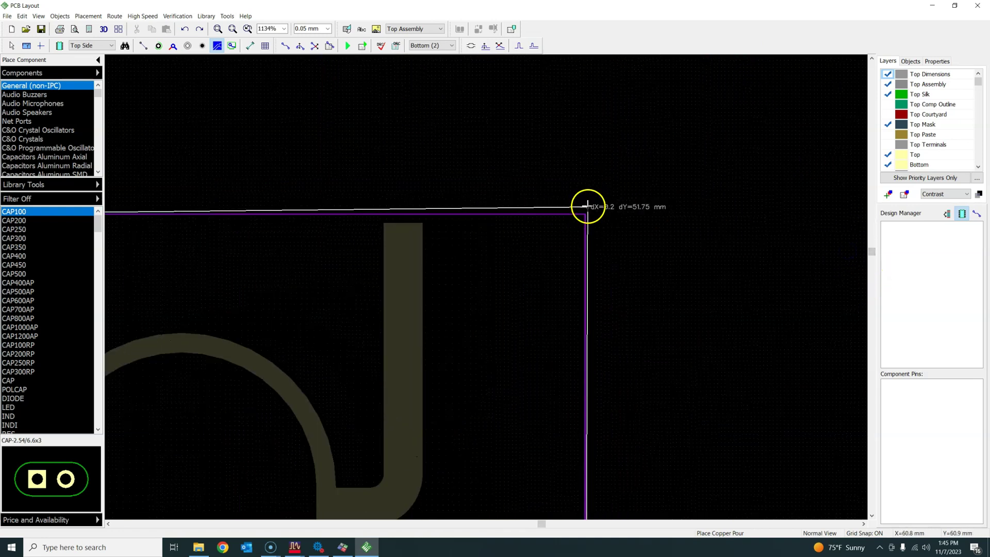
scroll(587, 207, up, 7)
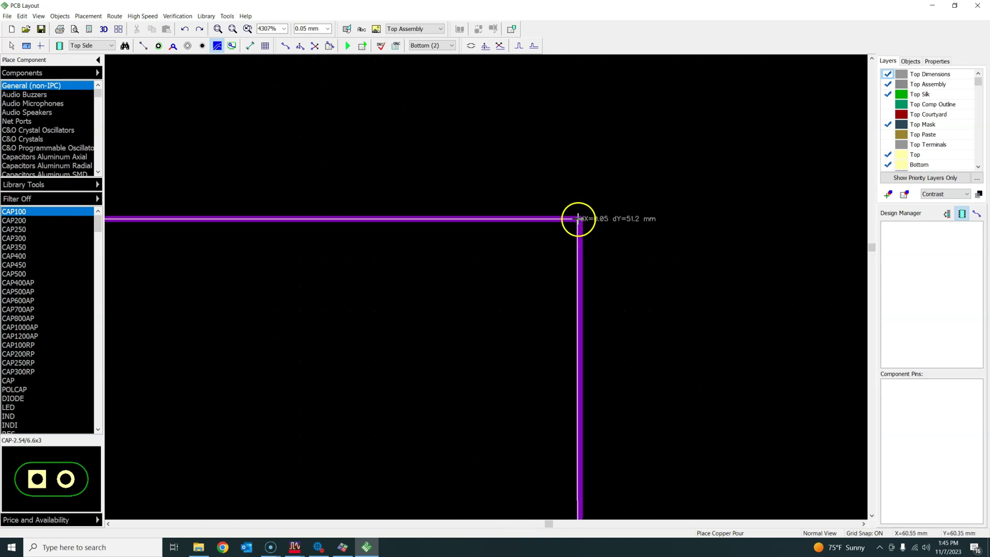
scroll(466, 218, down, 9)
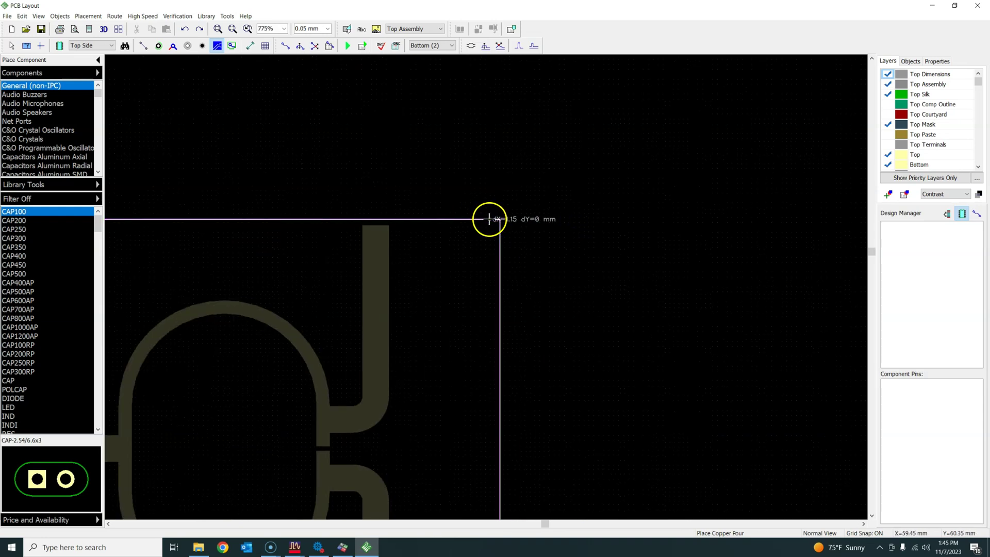
click(489, 219)
scroll(489, 219, down, 7)
scroll(363, 222, up, 11)
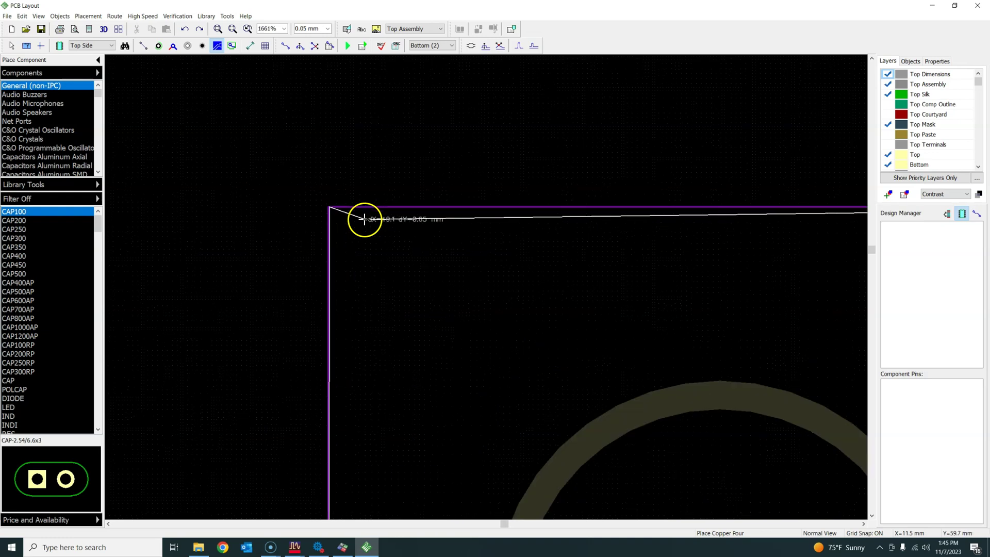
scroll(361, 218, up, 4)
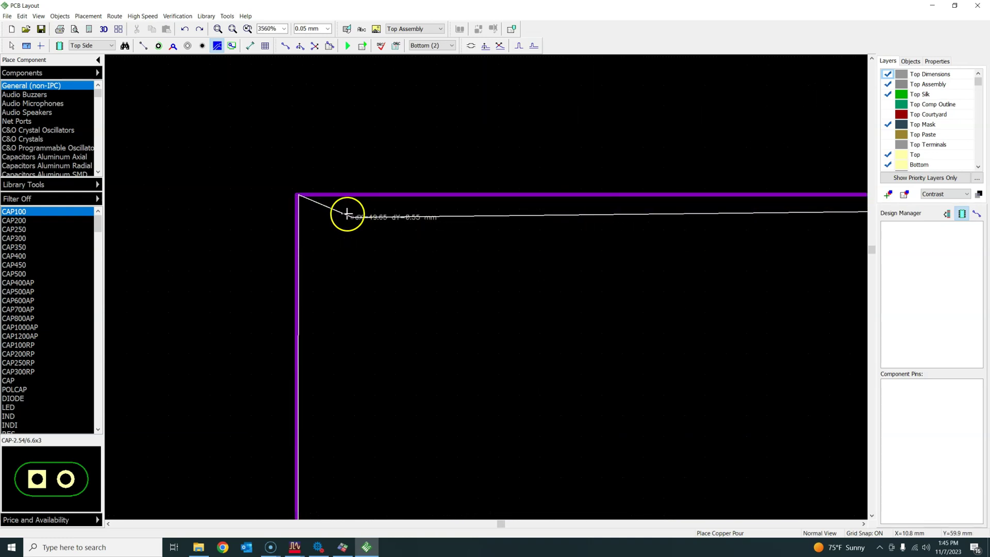
click(299, 194)
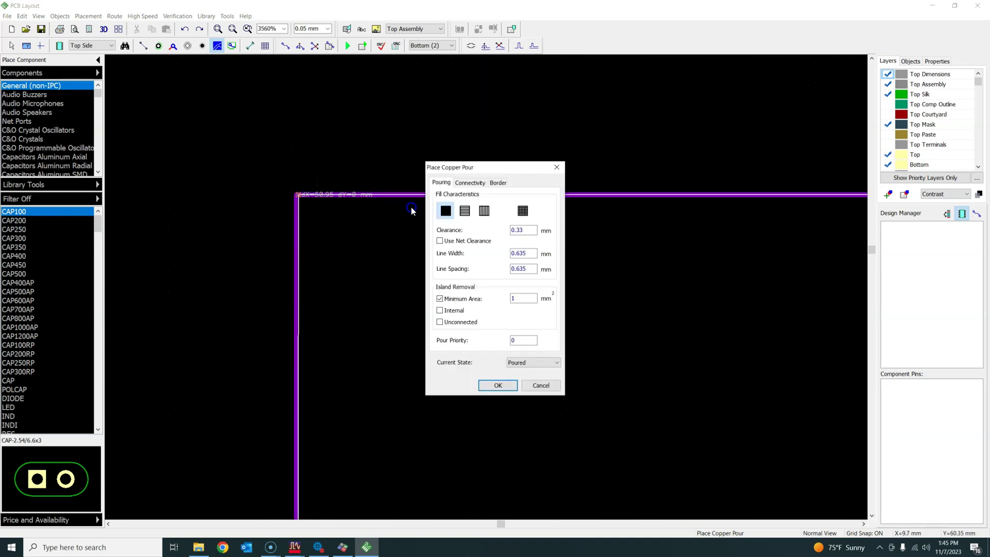
Accept solid fill so the pour covers the board, fit it to view, and return to Top.
click(498, 385)
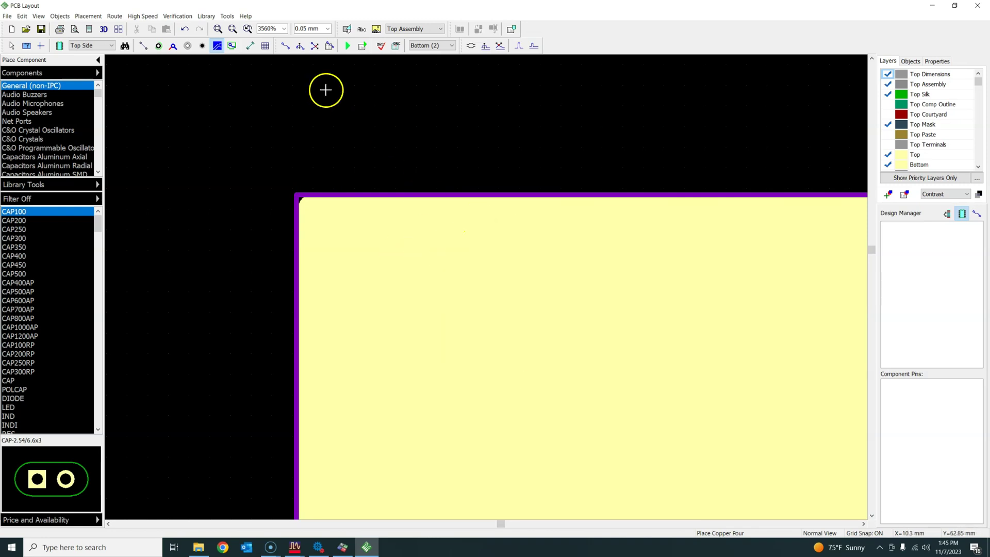
click(232, 29)
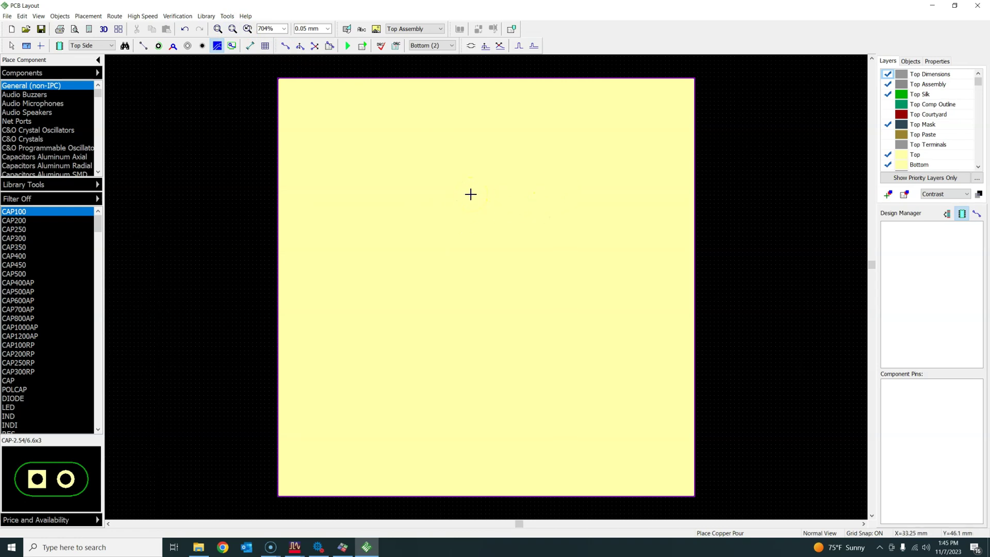
key(1)
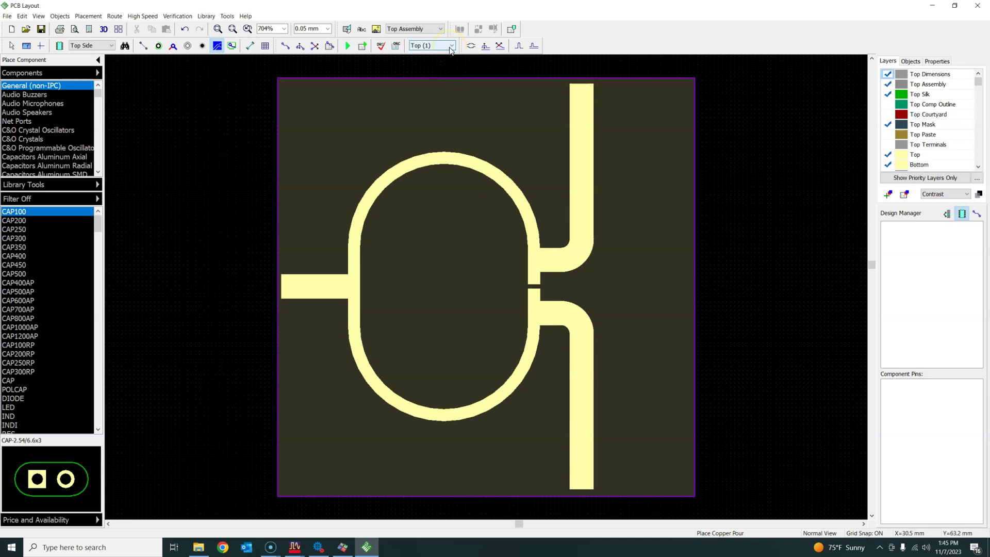
Toggle between Bottom (2) and Top (1) to check the pour, then list the drawing layers.
key(2)
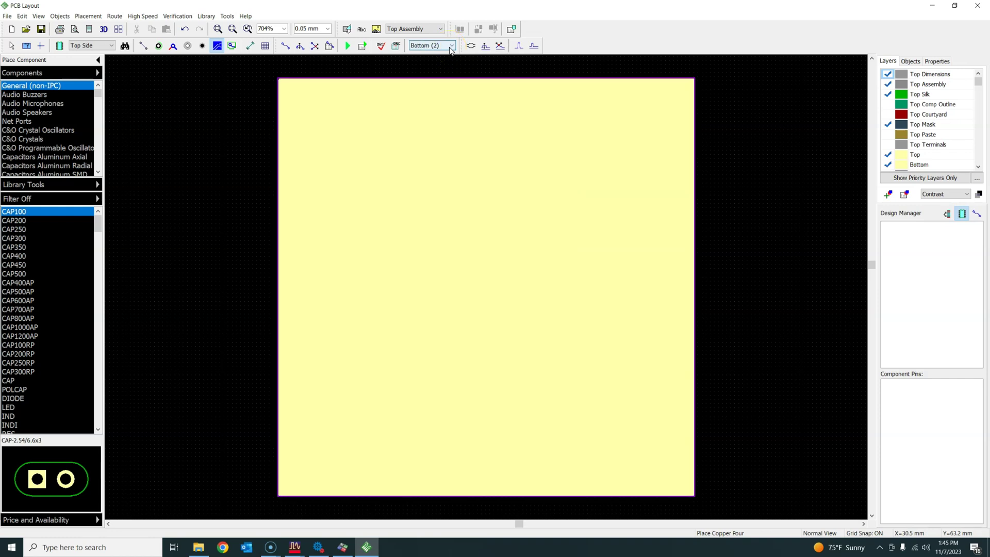
key(1)
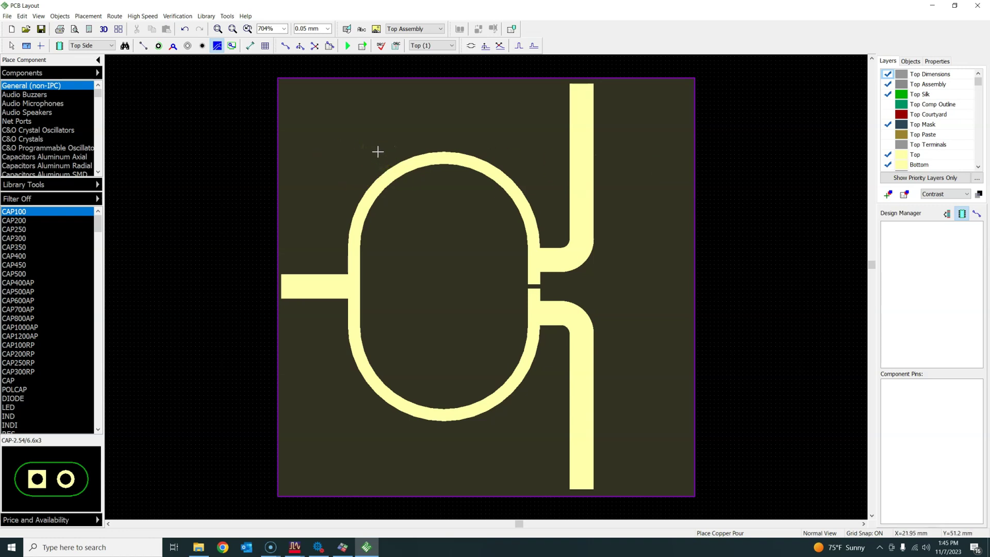
mouse_move(377, 151)
mouse_down()
mouse_move(325, 141)
mouse_move(413, 162)
mouse_move(439, 156)
mouse_move(320, 132)
mouse_move(283, 93)
mouse_move(286, 103)
mouse_move(467, 134)
mouse_move(438, 140)
mouse_move(307, 98)
mouse_move(490, 98)
mouse_move(427, 98)
mouse_move(404, 82)
mouse_up()
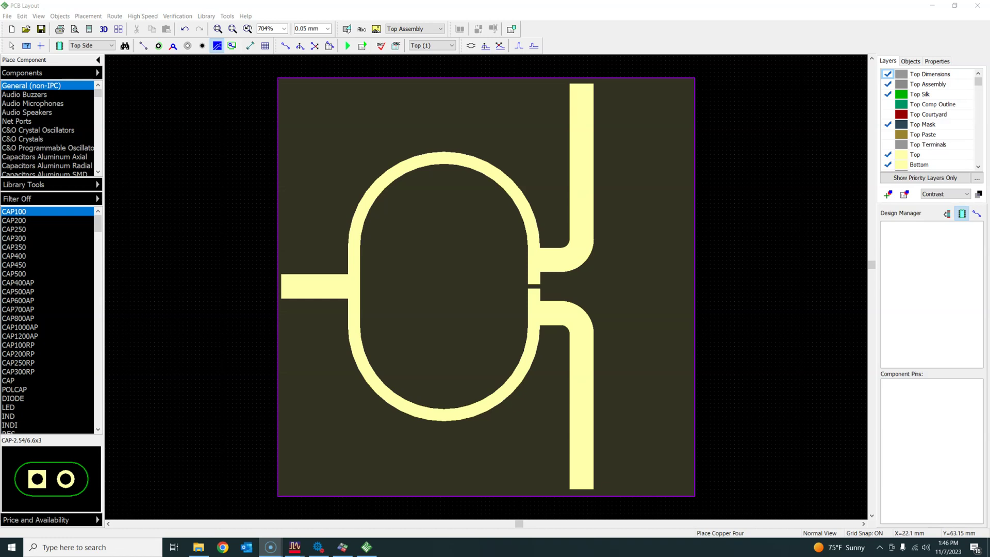
click(438, 28)
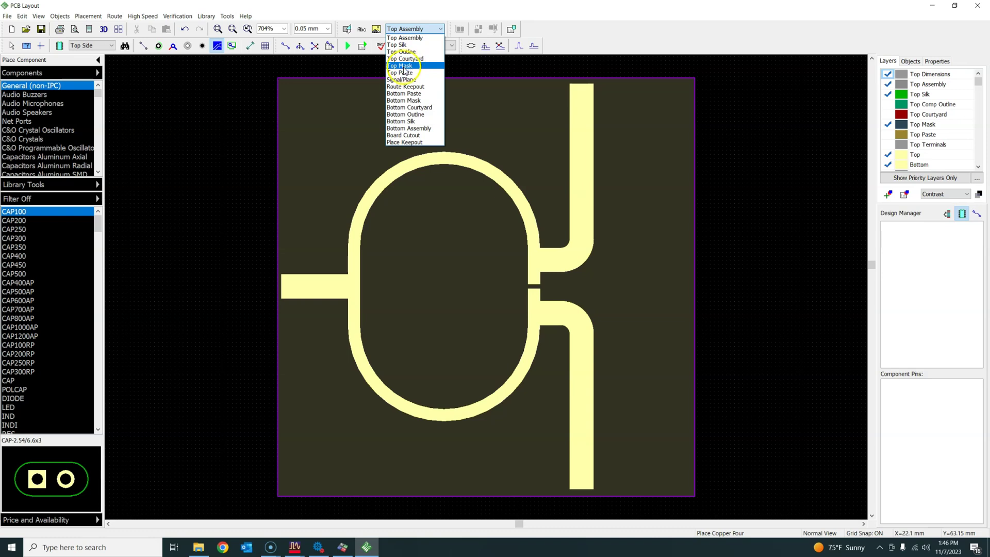
Draw a filled rectangle over the whole board on the Top Mask layer.
click(404, 67)
click(346, 31)
click(392, 47)
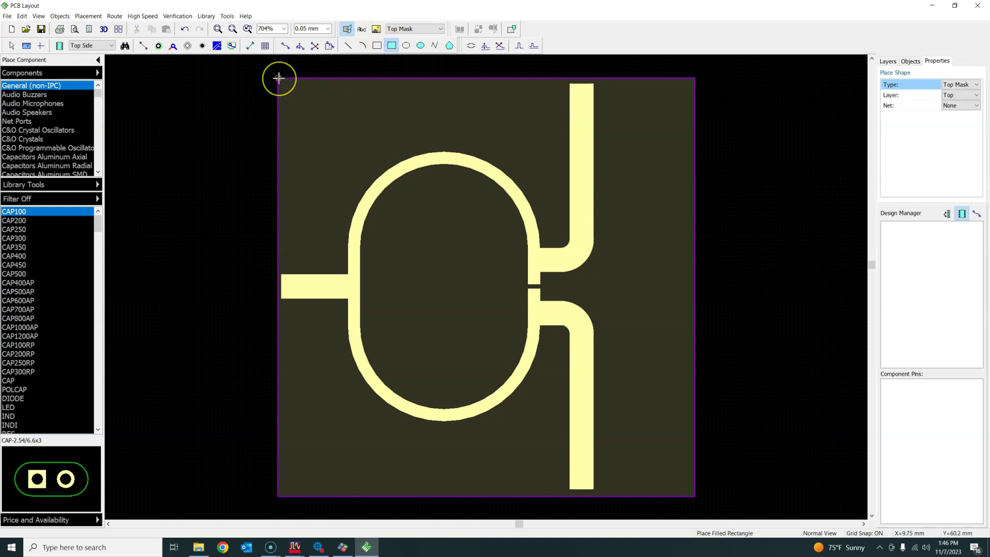
drag(279, 78, 695, 496)
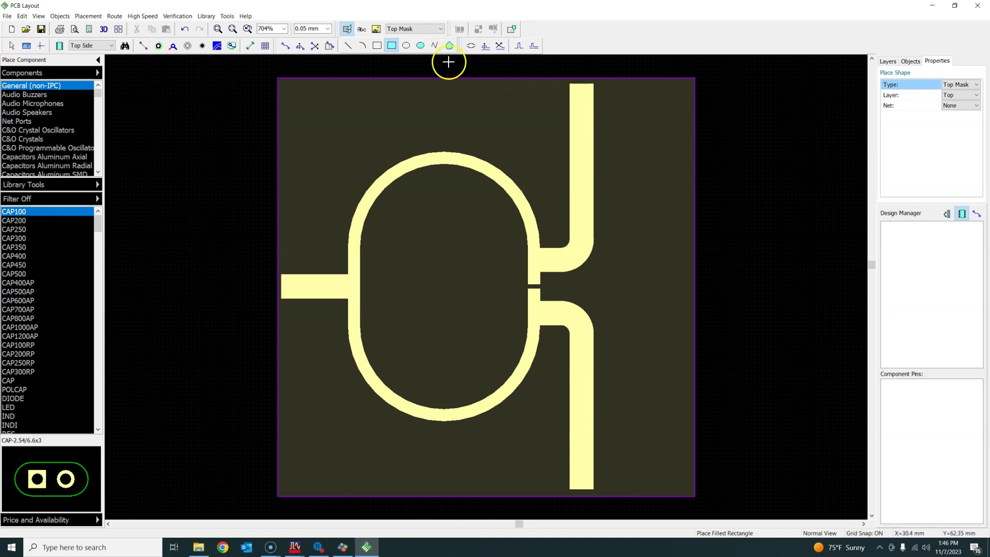
click(427, 29)
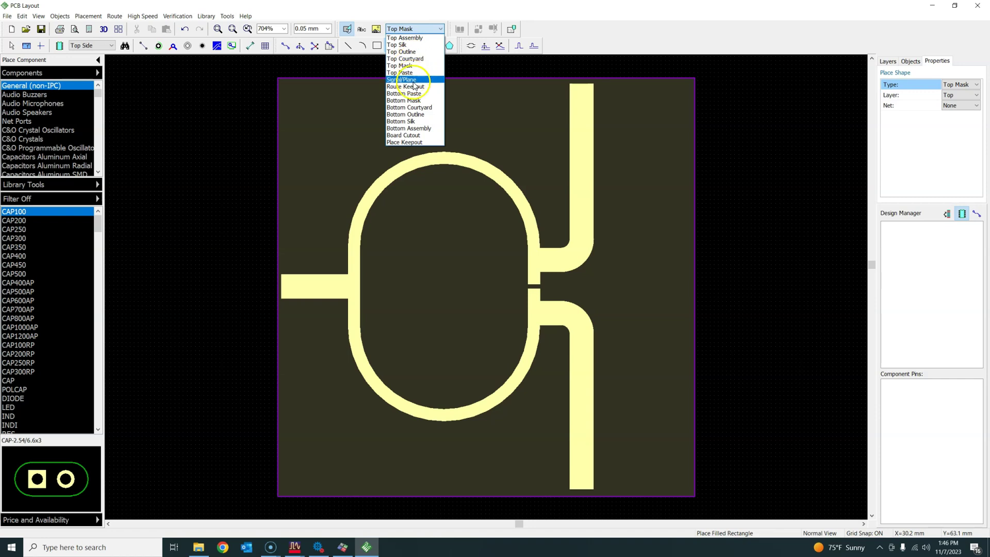
click(463, 65)
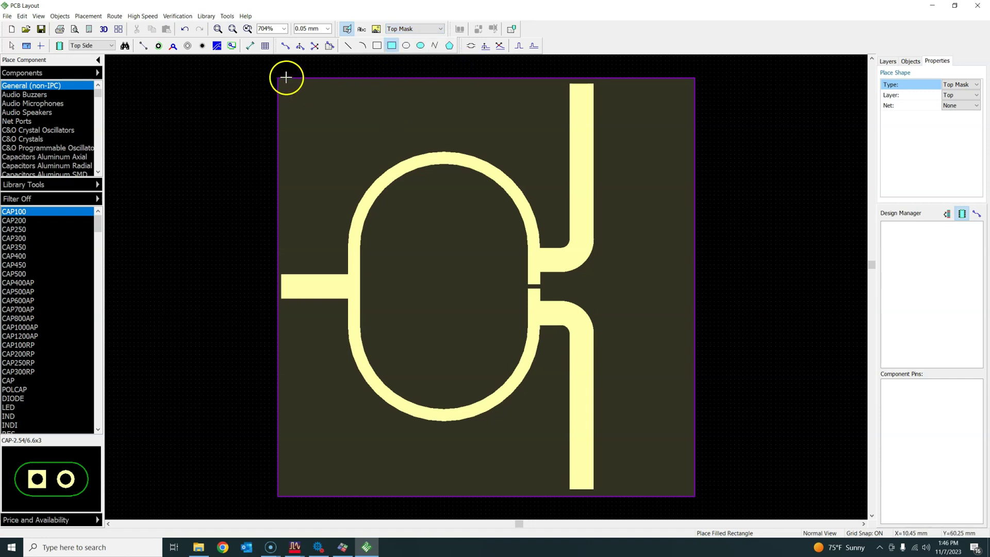
click(262, 71)
click(321, 82)
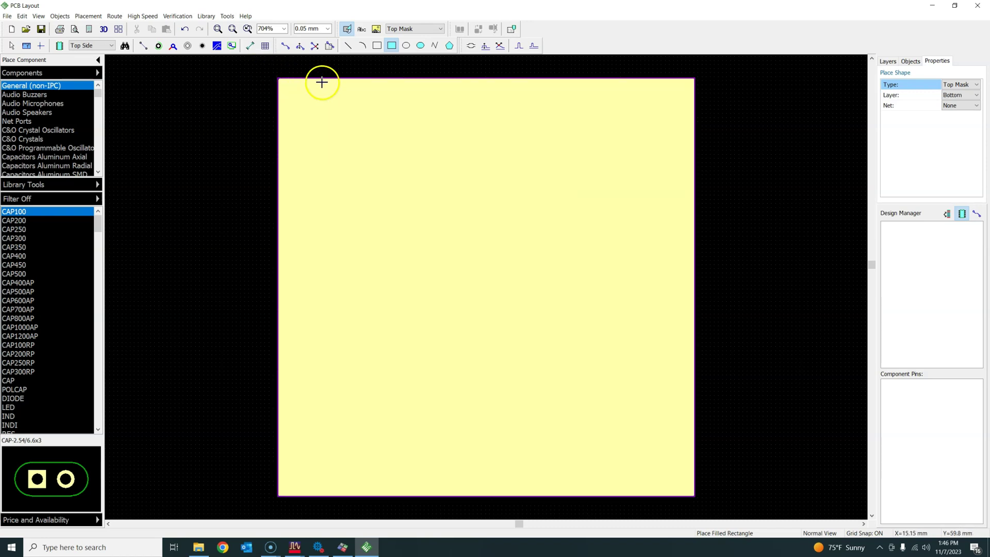
Set the layer to Bottom Mask and draw a filled rectangle corner to corner over the board.
click(417, 30)
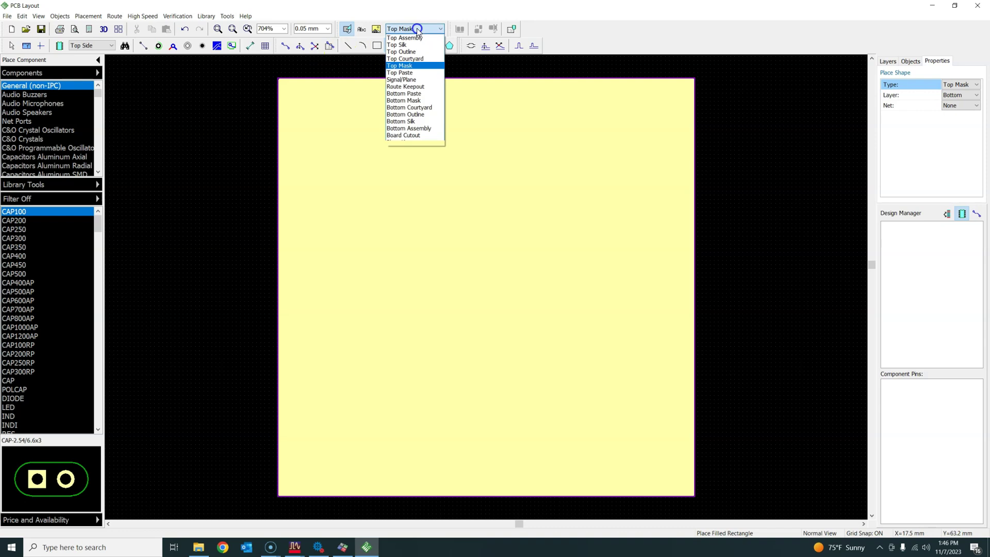
click(423, 101)
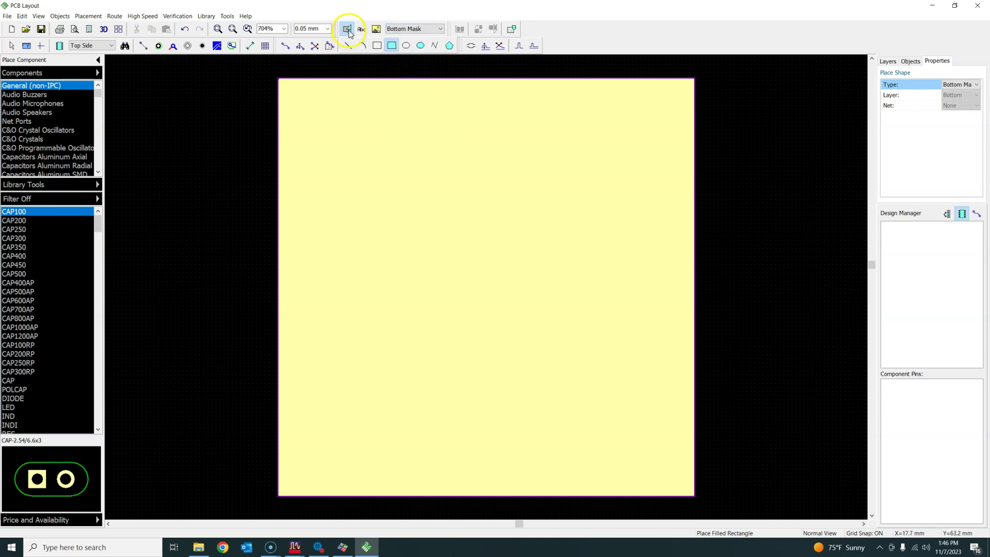
click(413, 29)
click(415, 29)
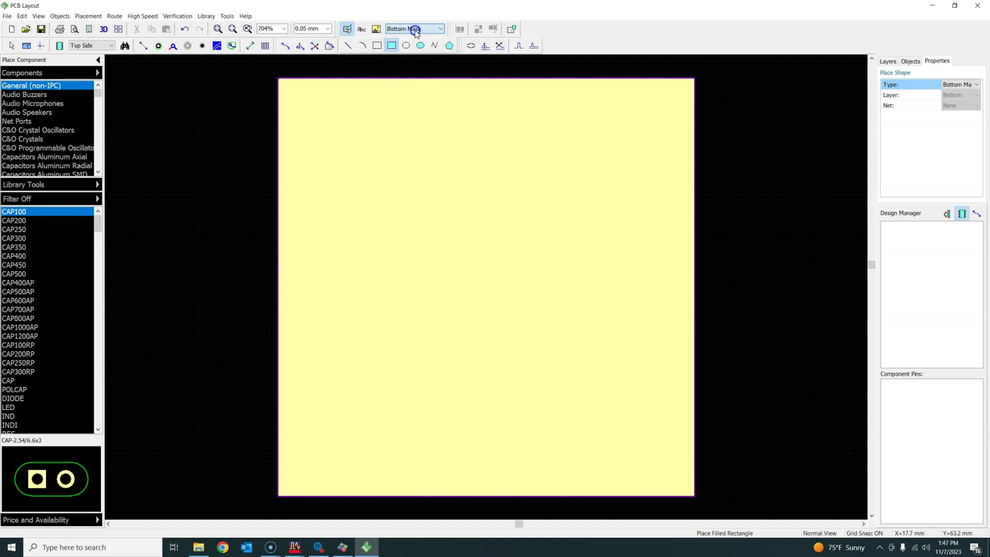
click(348, 30)
click(277, 79)
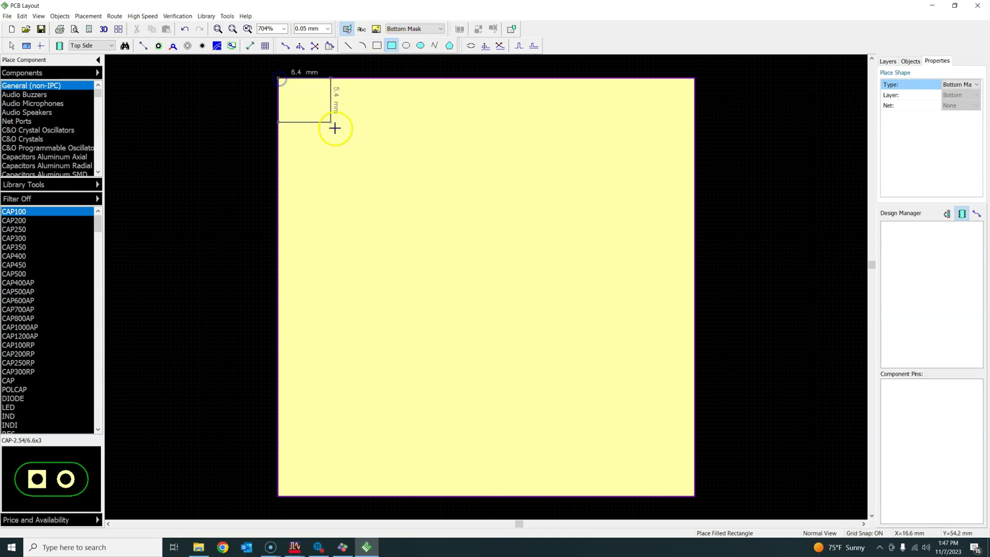
click(695, 495)
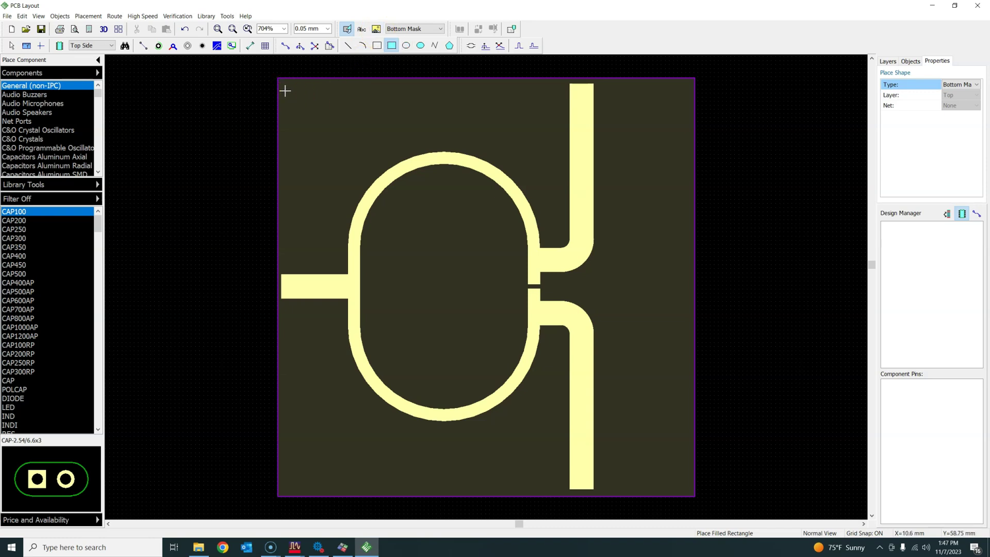
click(362, 30)
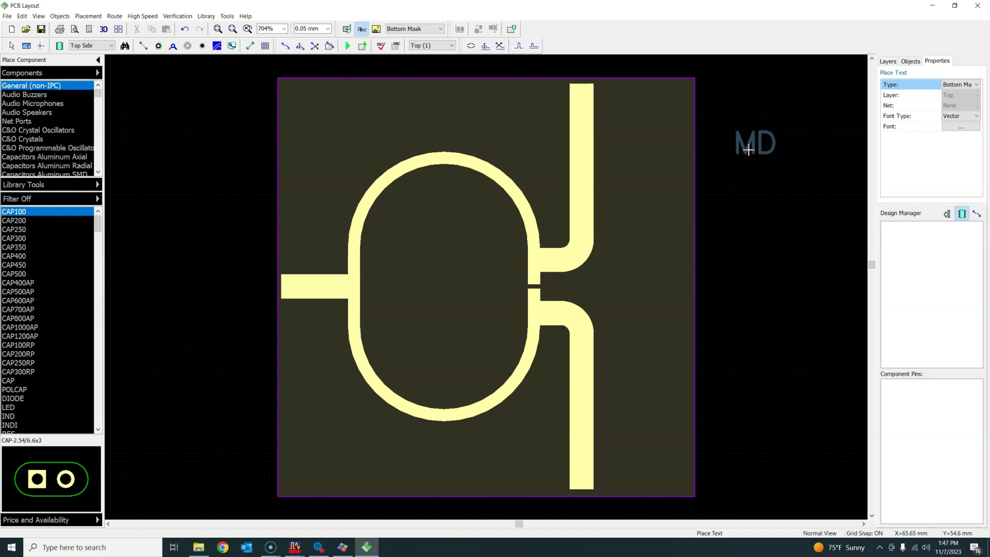
text(BLC)
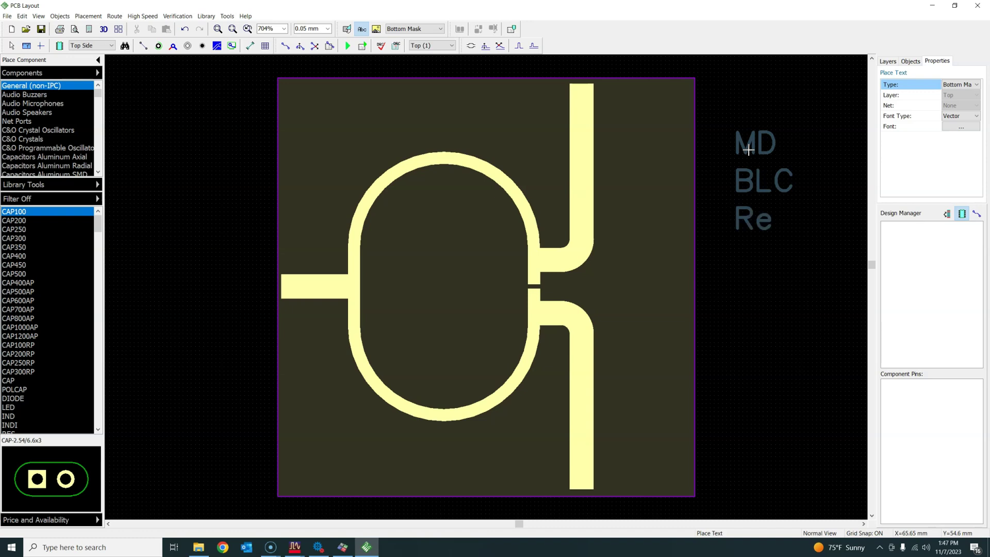
click(761, 156)
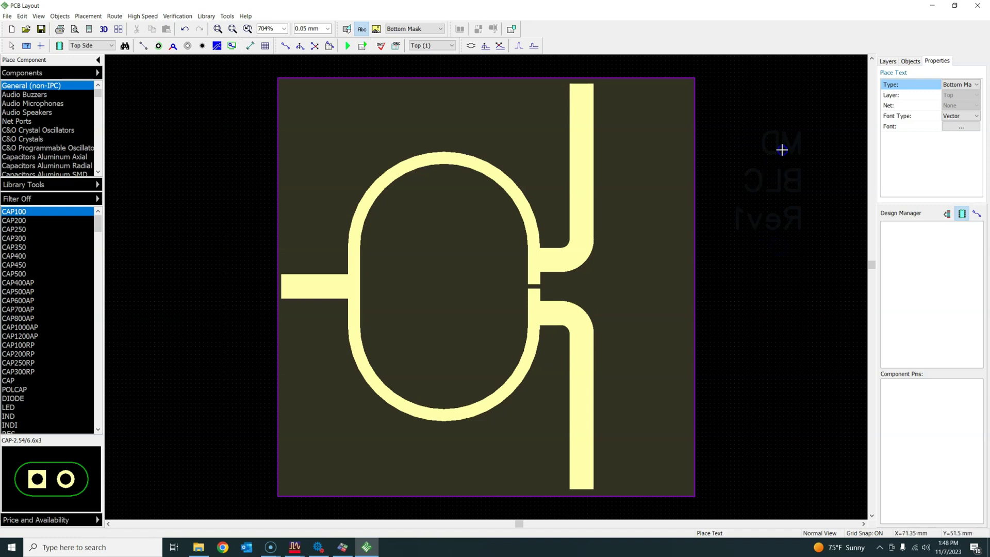
click(762, 128)
click(779, 140)
click(12, 46)
click(702, 153)
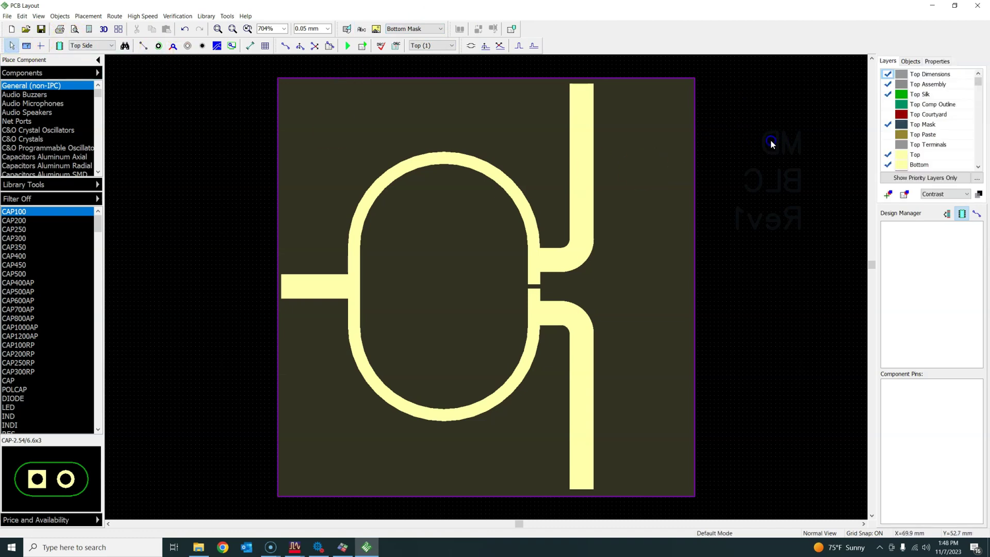
drag(726, 106, 845, 263)
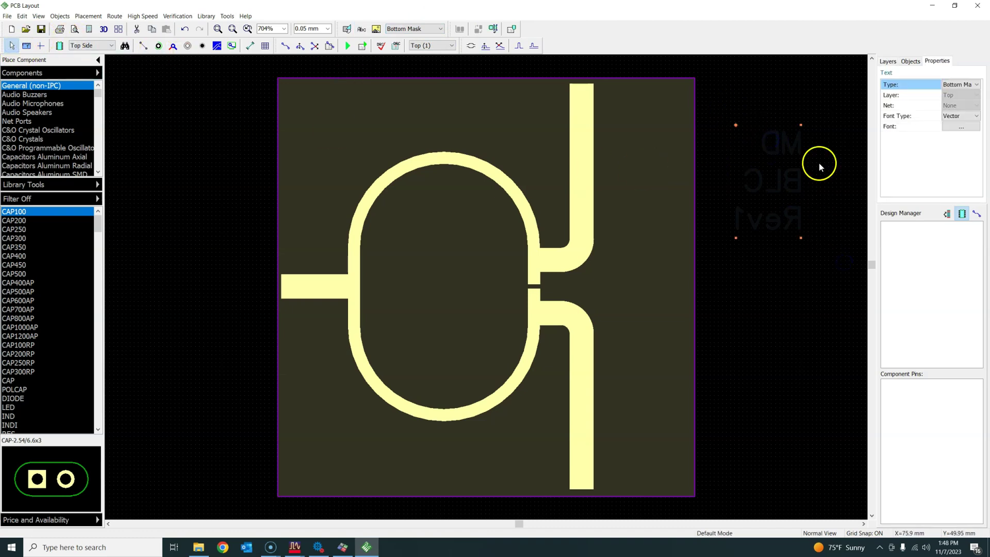
click(440, 29)
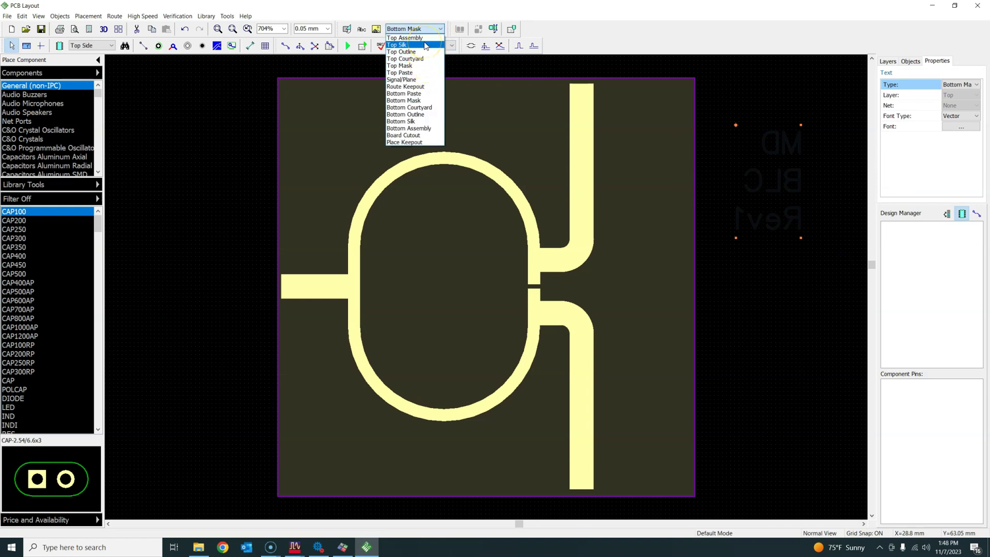
click(777, 148)
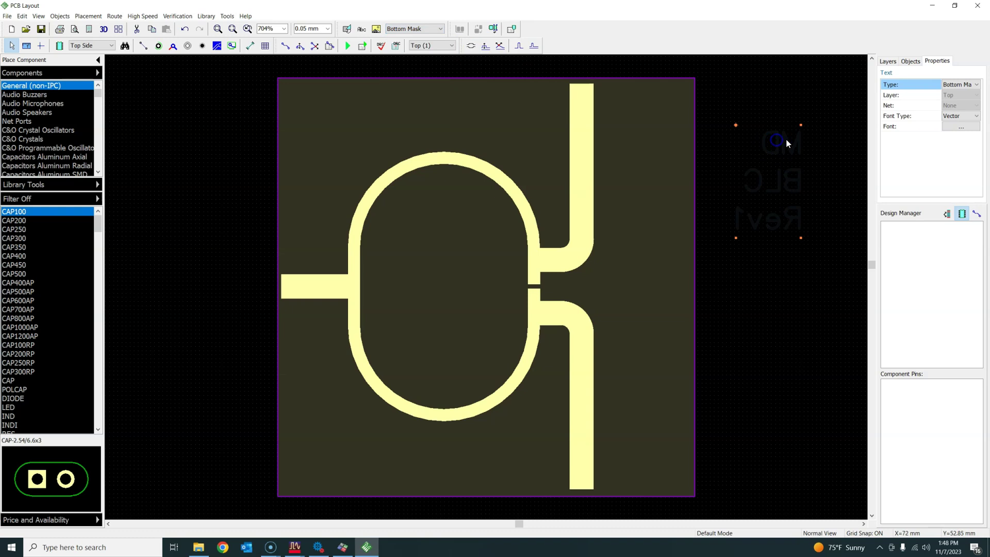
click(801, 240)
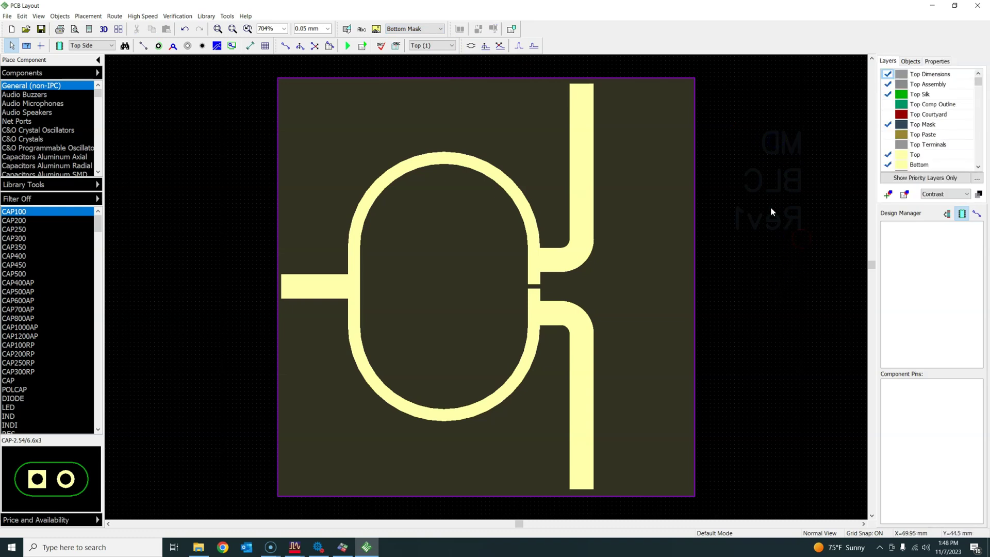
drag(724, 108, 836, 273)
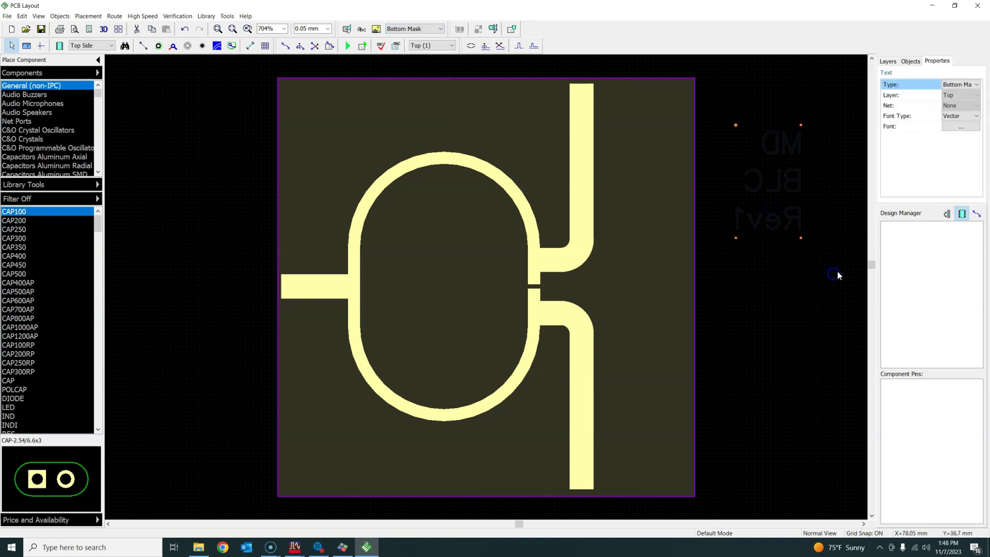
key(Delete)
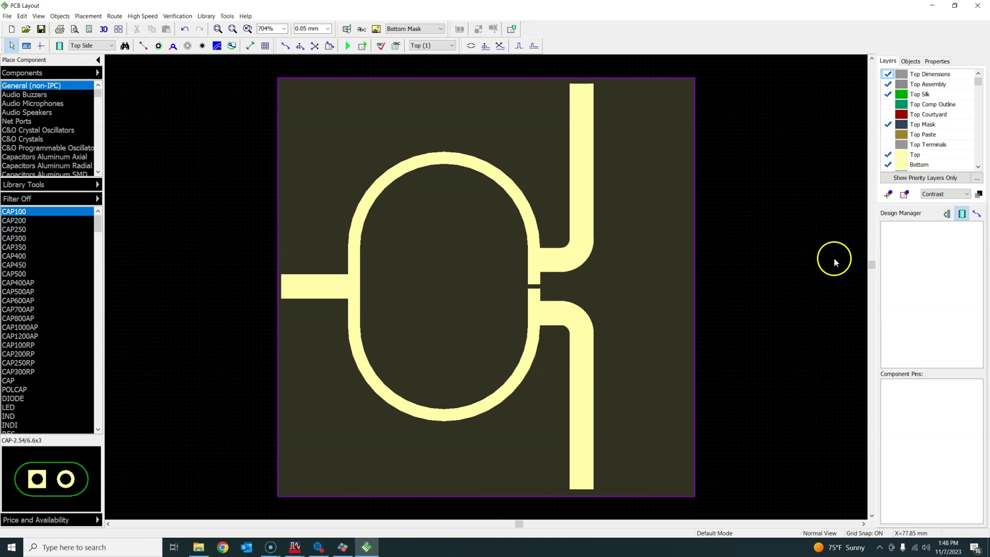
click(409, 32)
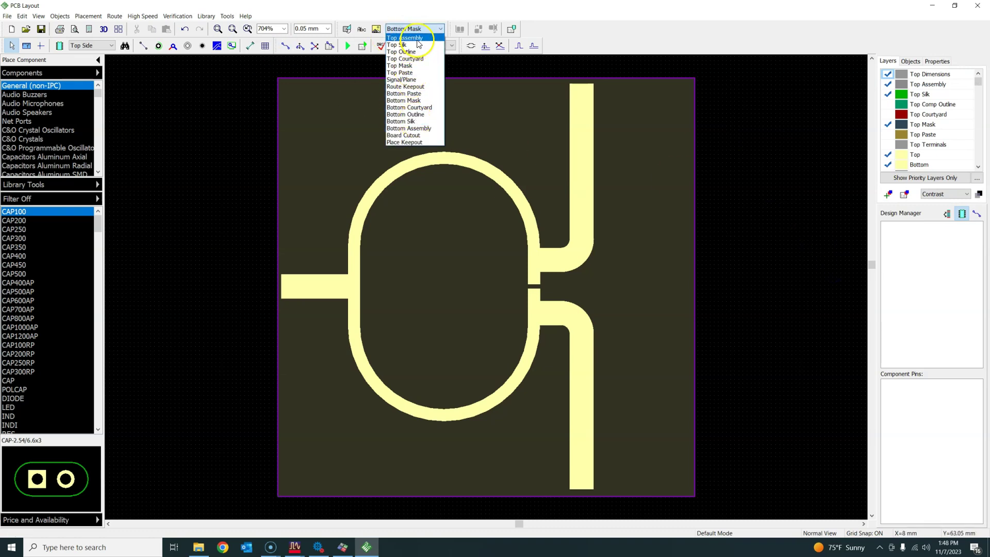
On Top Silk, place a text label reading 'MDBLC' / 'Rev 1' right of the board.
click(413, 45)
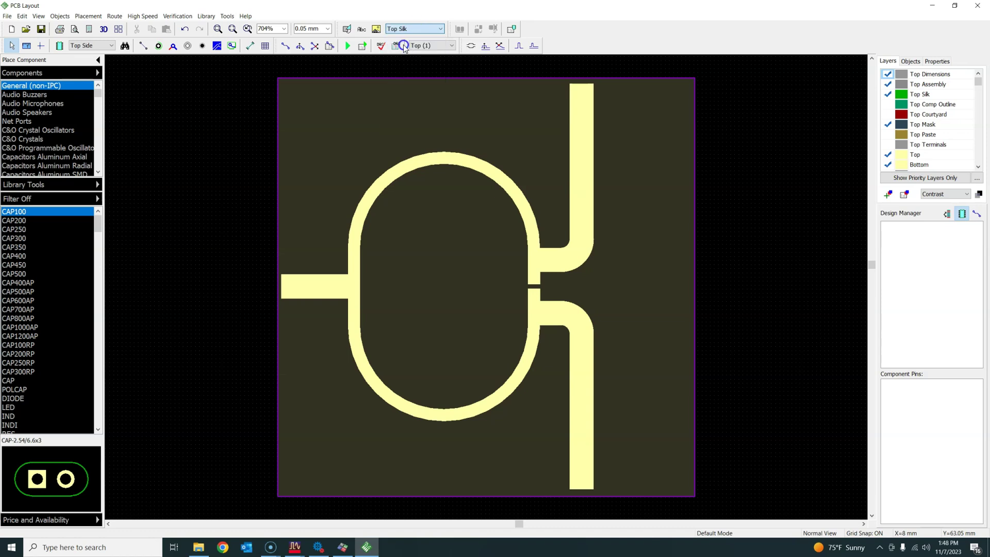
click(355, 30)
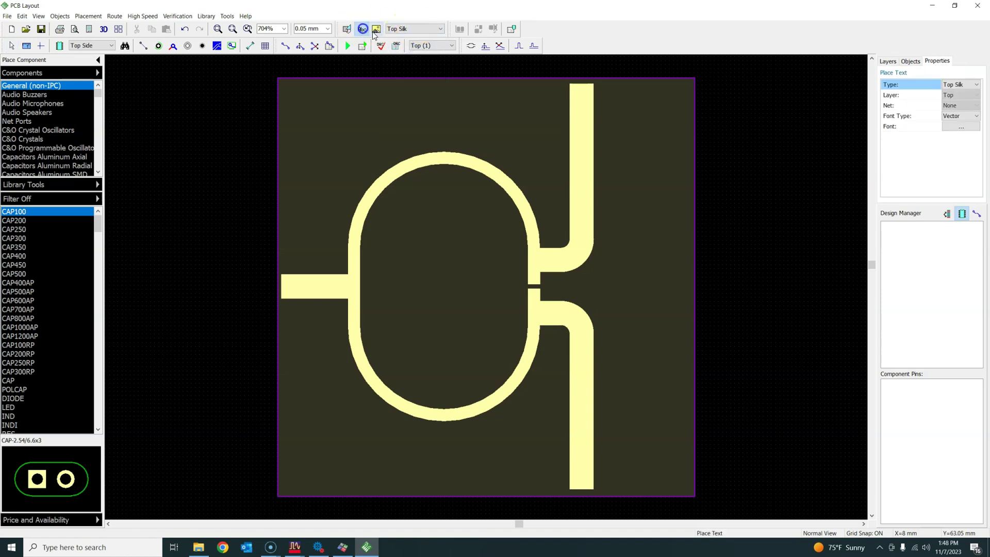
click(737, 143)
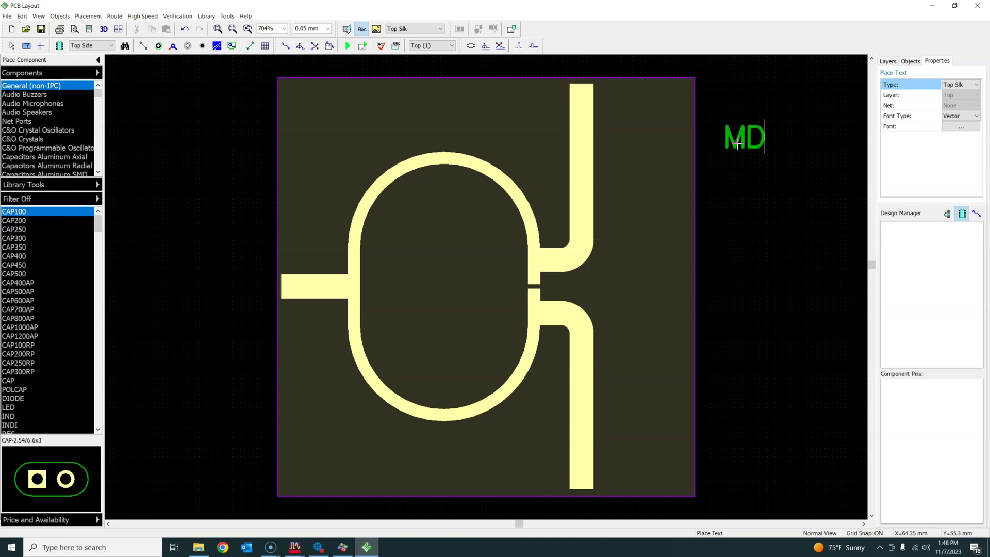
text(MD)
key(Return)
text(Boar)
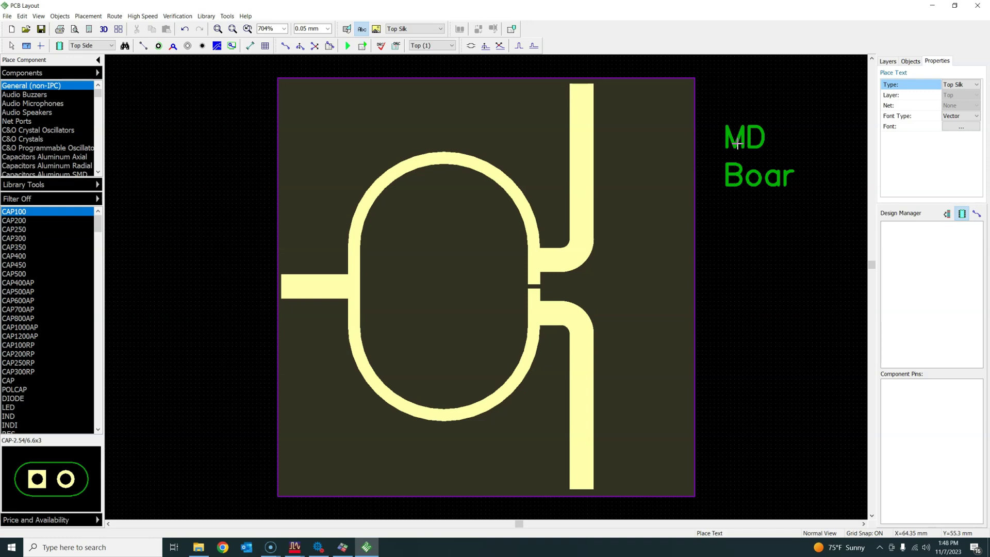
key(BackSpace)
key(BackSpace)
key(BackSpace)
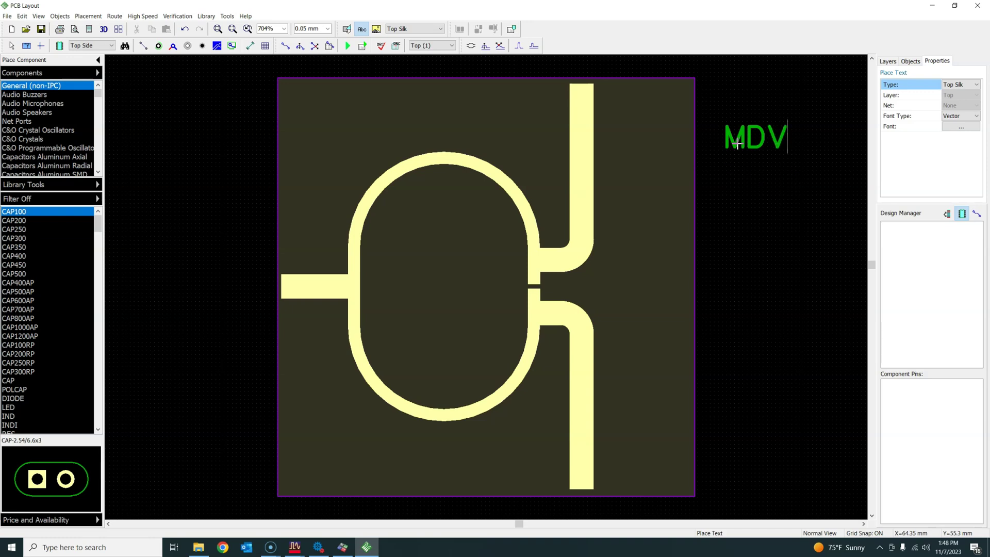
text(BLC)
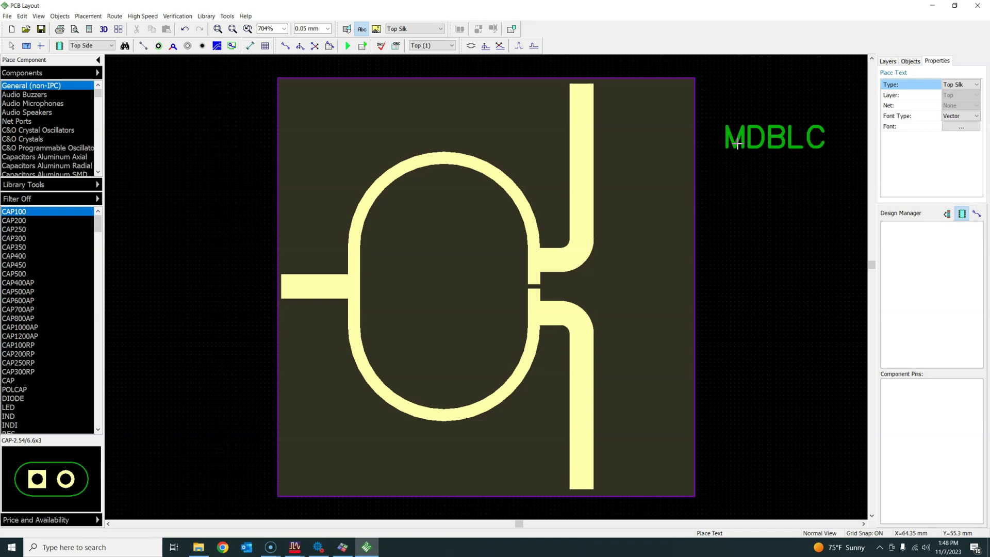
click(739, 162)
text(Rev)
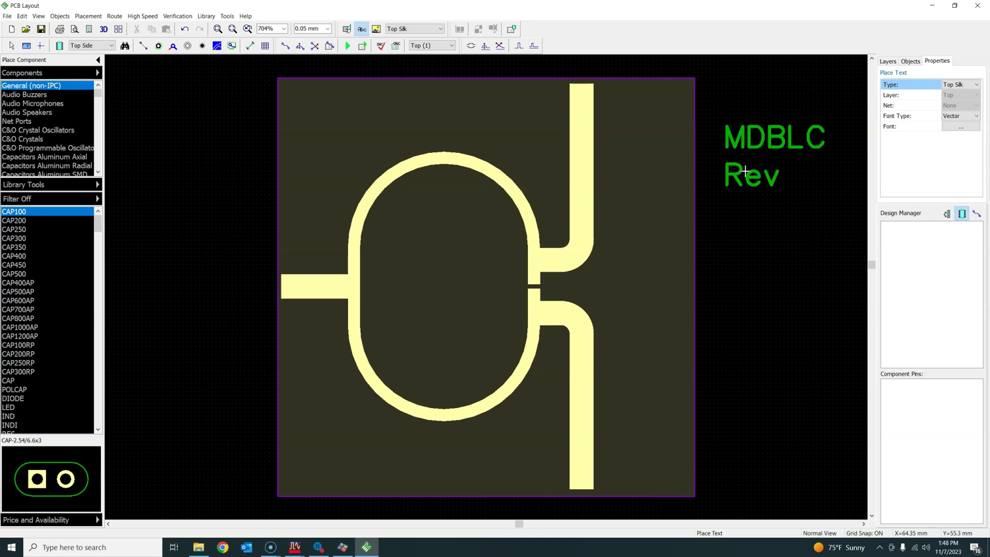
text( 1)
key(BackSpace)
Select the MDBLC Rev 1 label and set its type to Signal.
click(12, 46)
drag(720, 103, 859, 216)
click(951, 85)
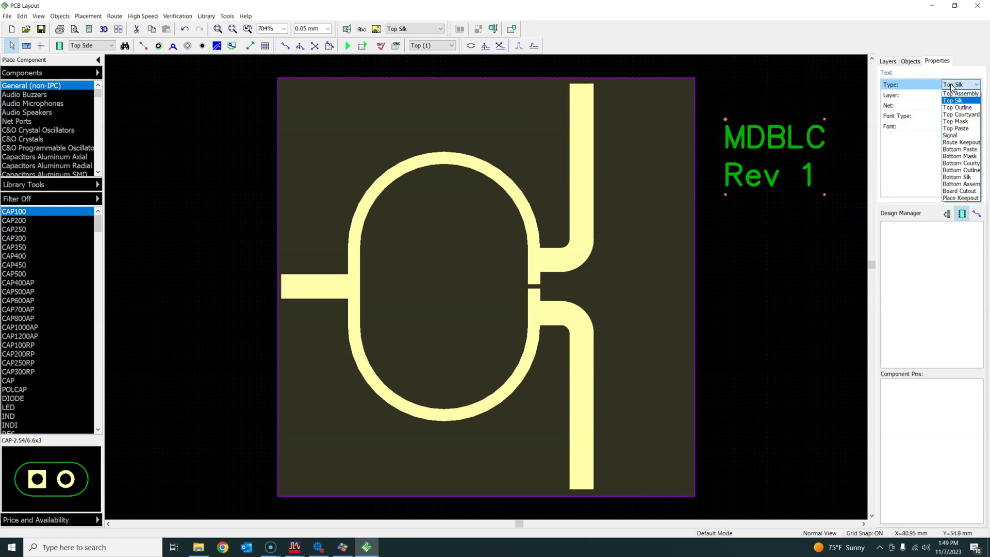
click(950, 135)
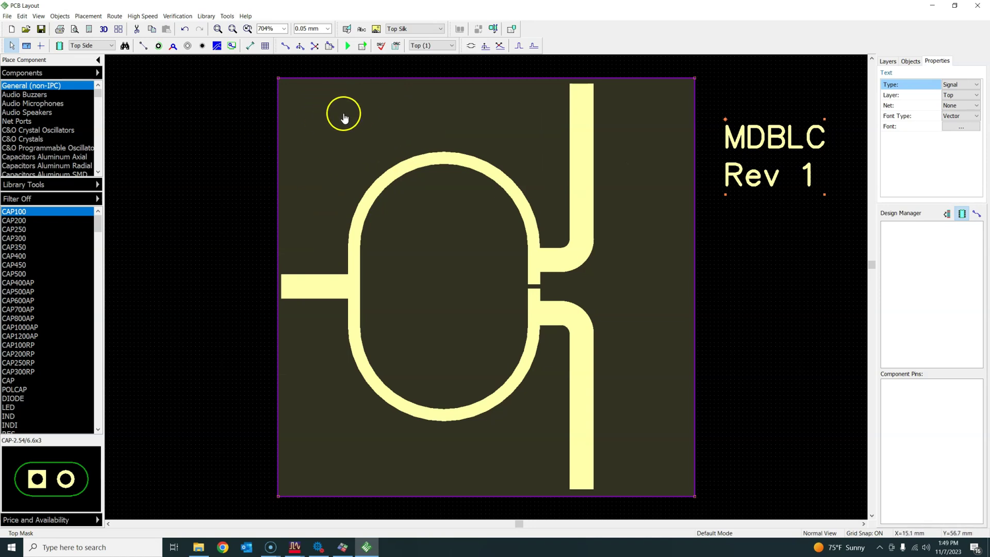
Drag the MDBLC Rev 1 label from the board's right side to beside its top-left corner.
drag(758, 141, 198, 120)
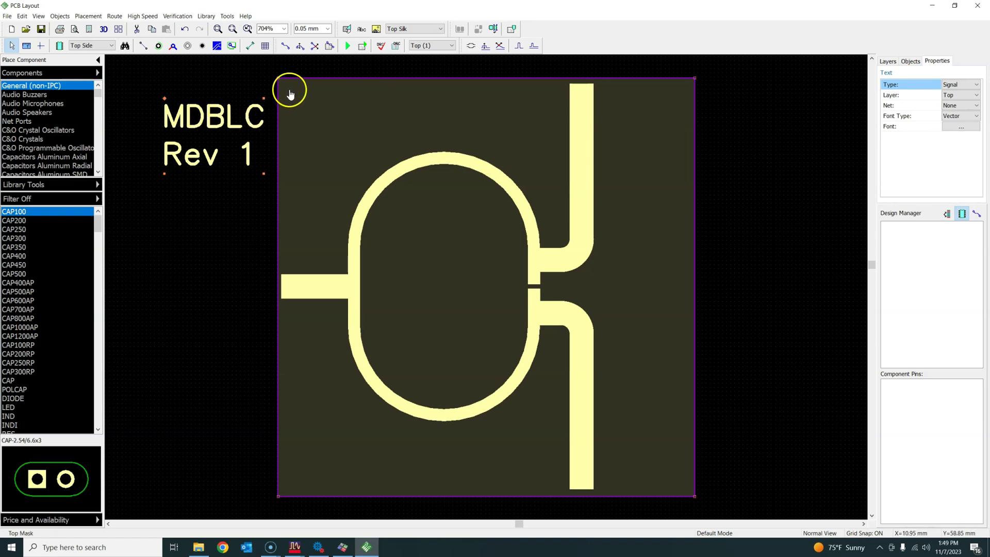
In the label's Text Properties, break it into MD / BLC / Rev 1 and set font size 8.
right_click(180, 108)
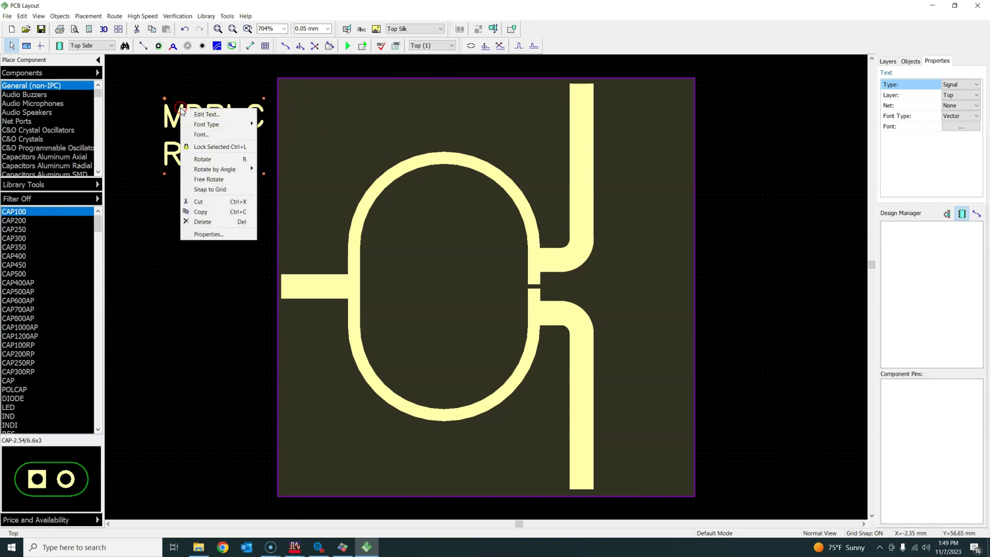
click(208, 234)
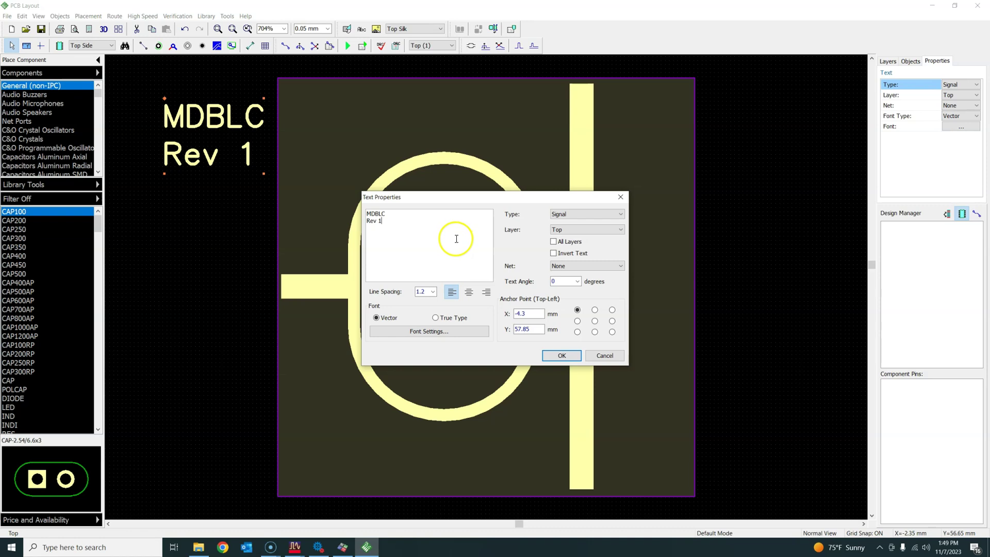
key(Return)
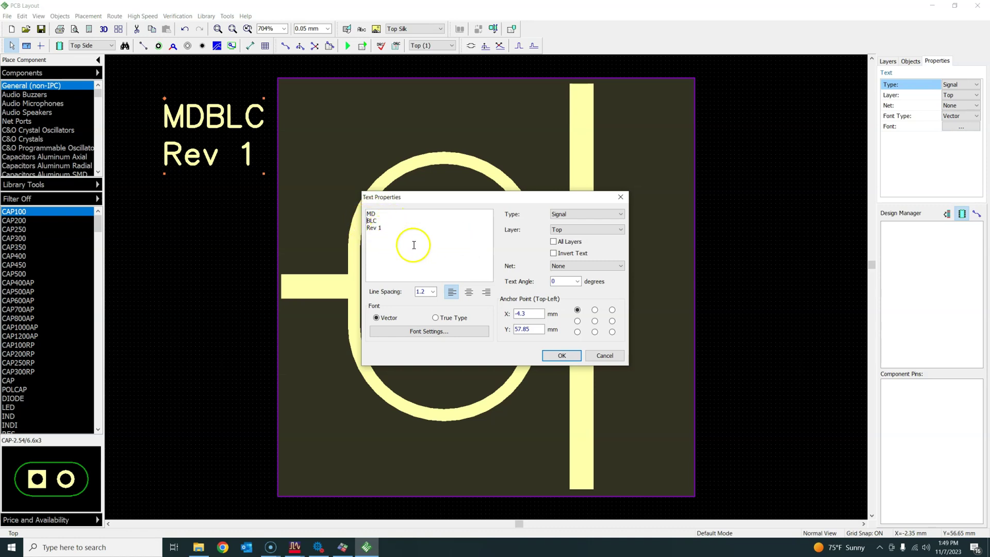
click(456, 331)
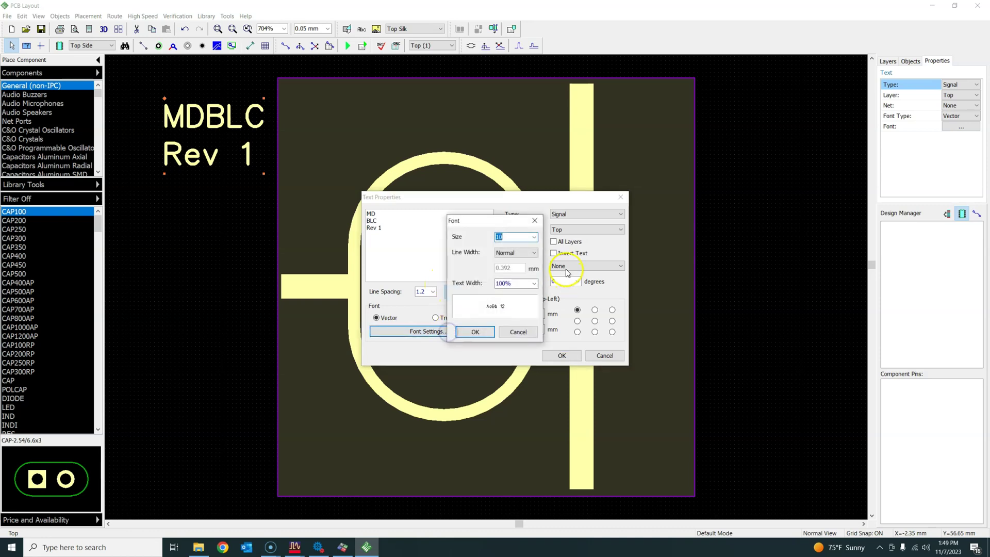
click(535, 238)
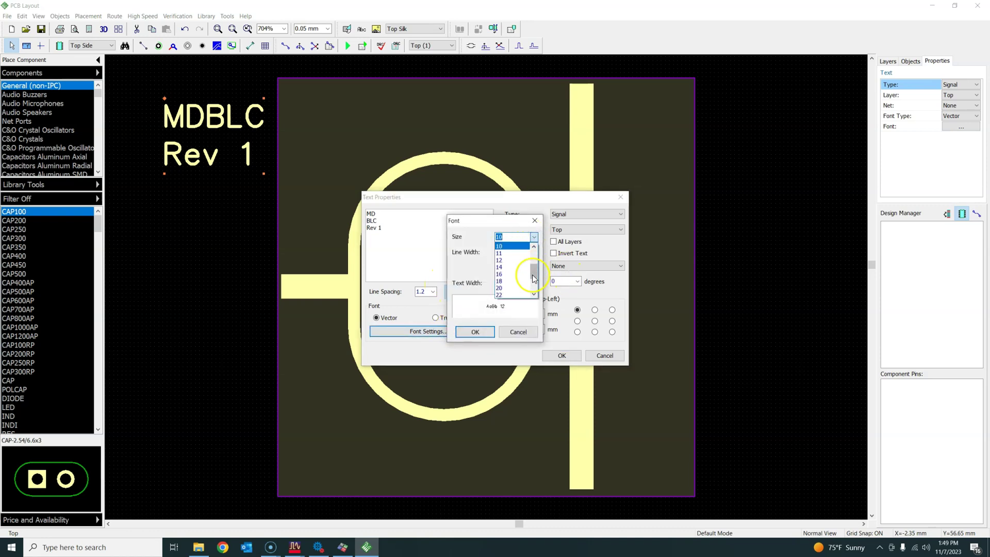
click(512, 267)
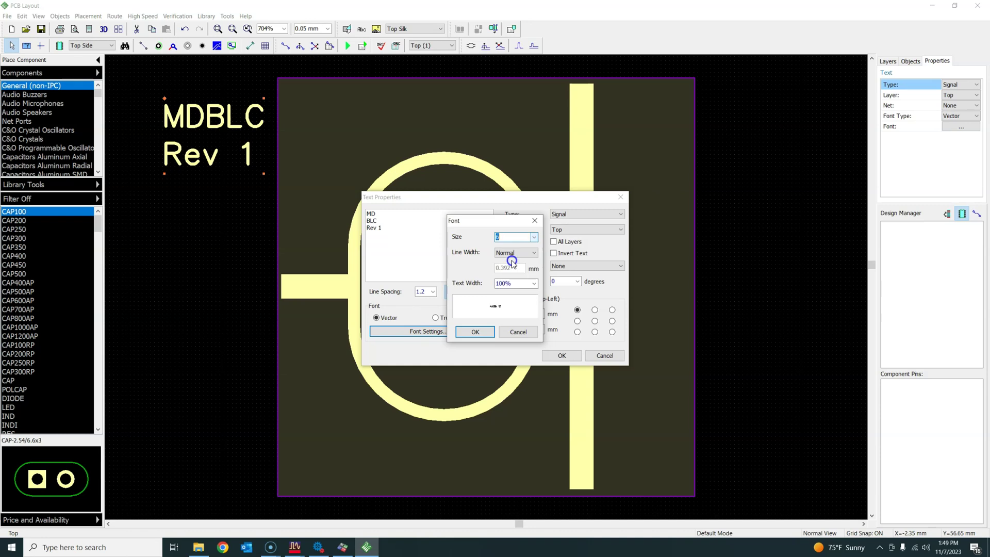
click(490, 336)
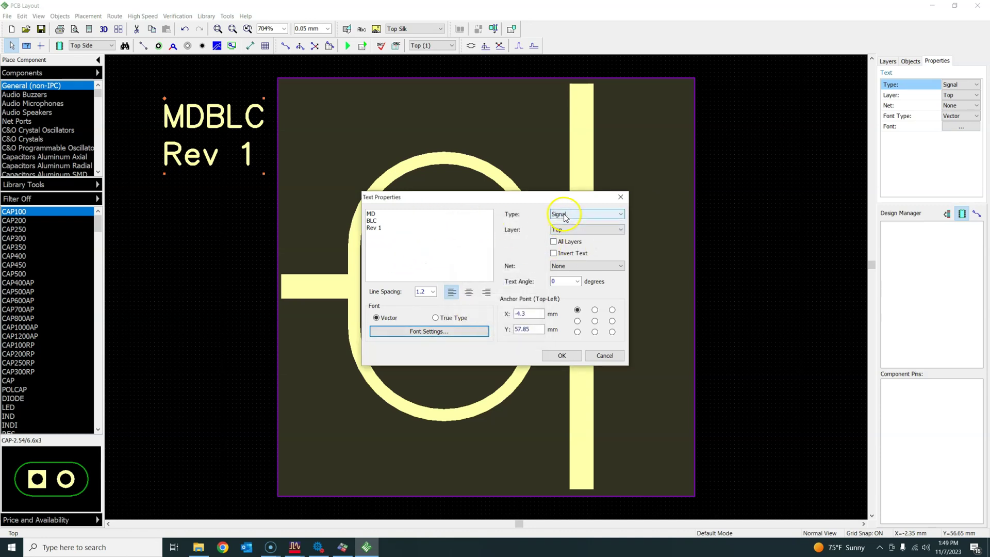
click(563, 356)
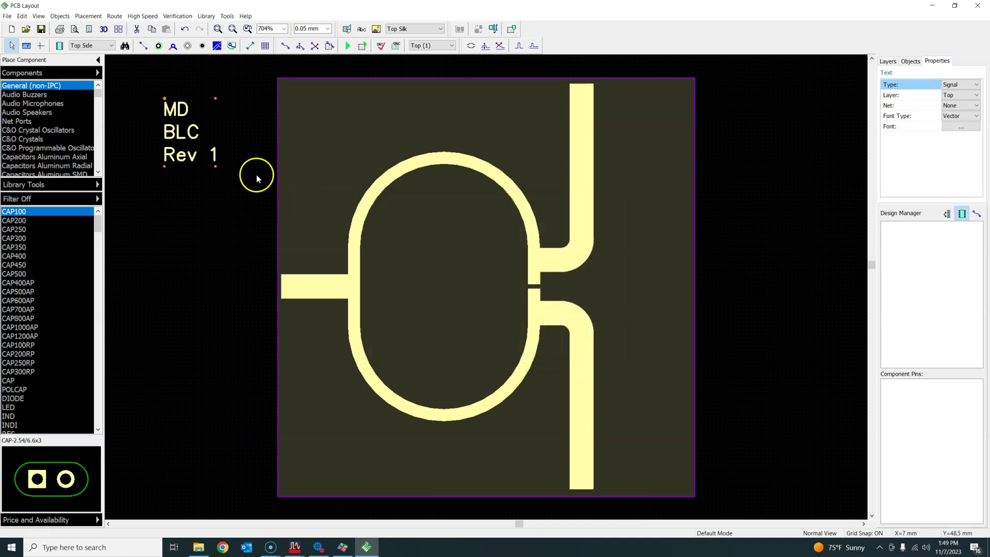
Drag the three-line label into the board's bottom-right corner beside the lower feed line, then reselect it.
mouse_move(170, 108)
mouse_down()
mouse_move(294, 108)
mouse_move(644, 435)
mouse_move(642, 413)
mouse_move(644, 438)
mouse_up()
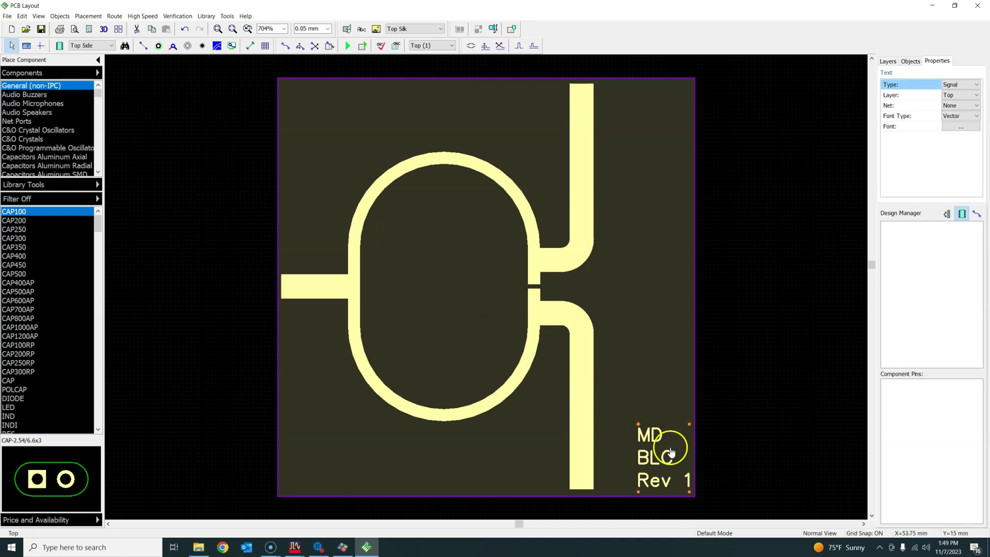
click(715, 411)
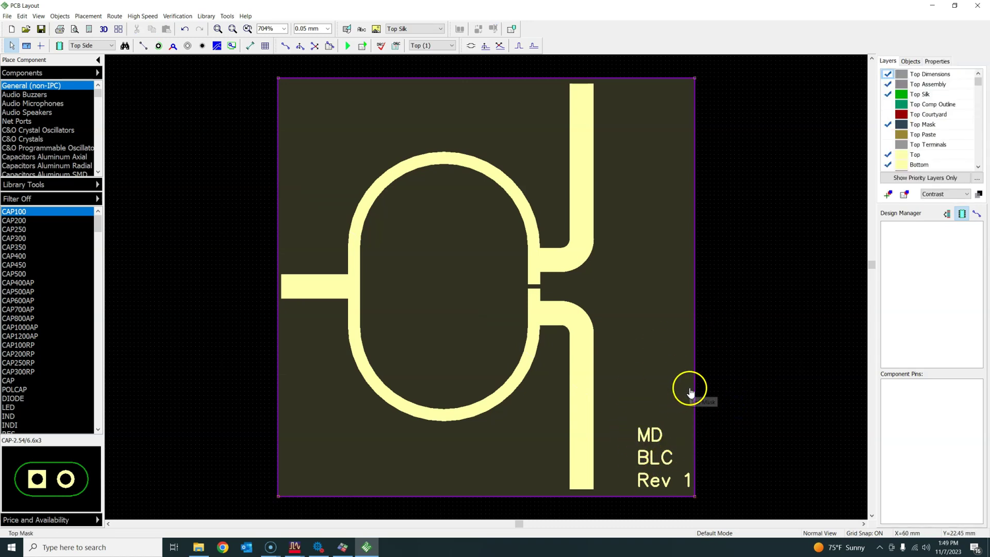
click(662, 443)
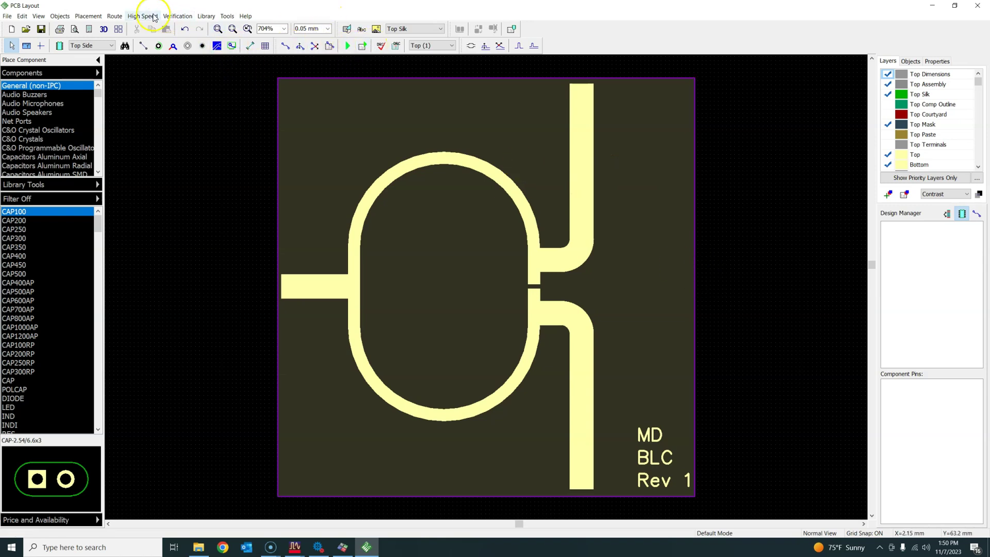
click(104, 30)
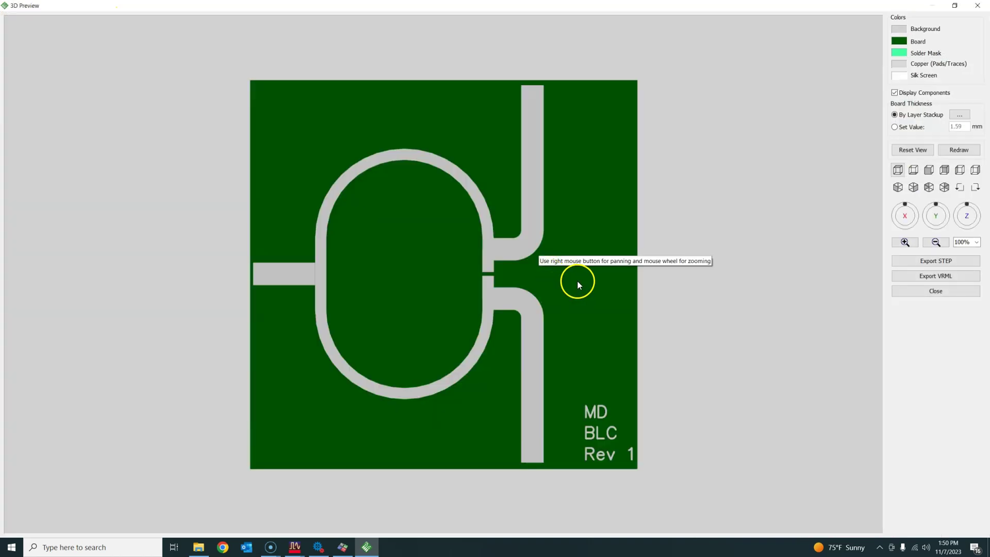
drag(583, 304, 526, 279)
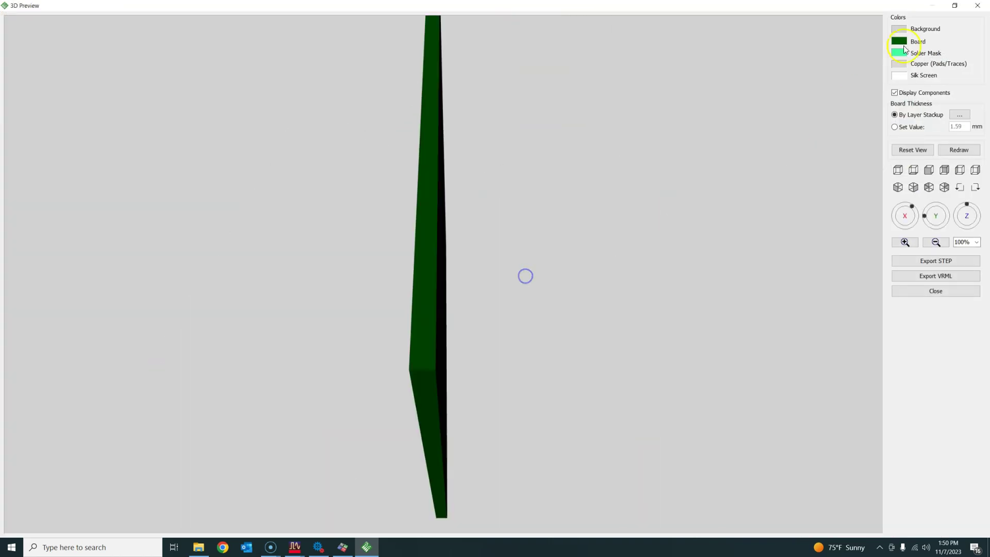
click(977, 5)
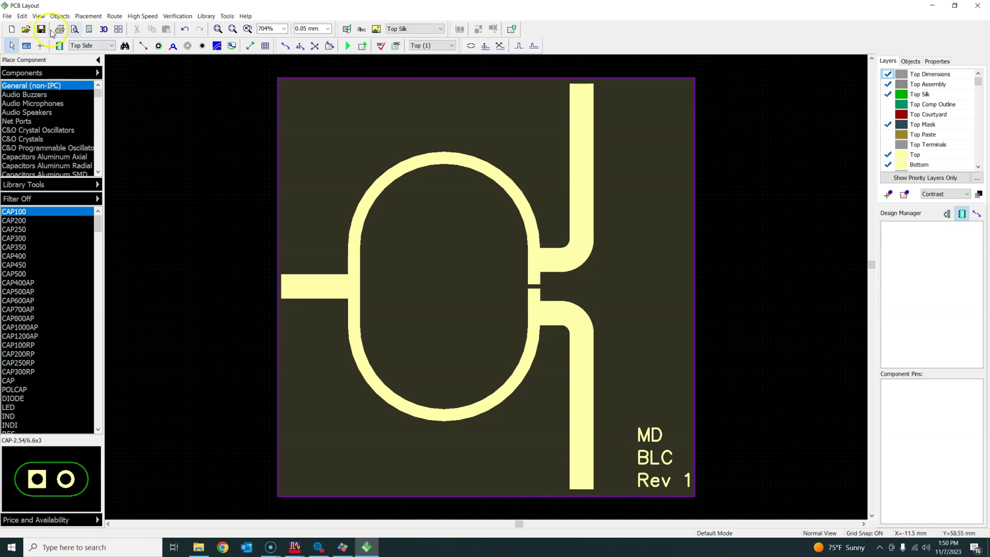
Open the Export Gerber RS-274X dialog from File > Export > Gerber.
click(7, 16)
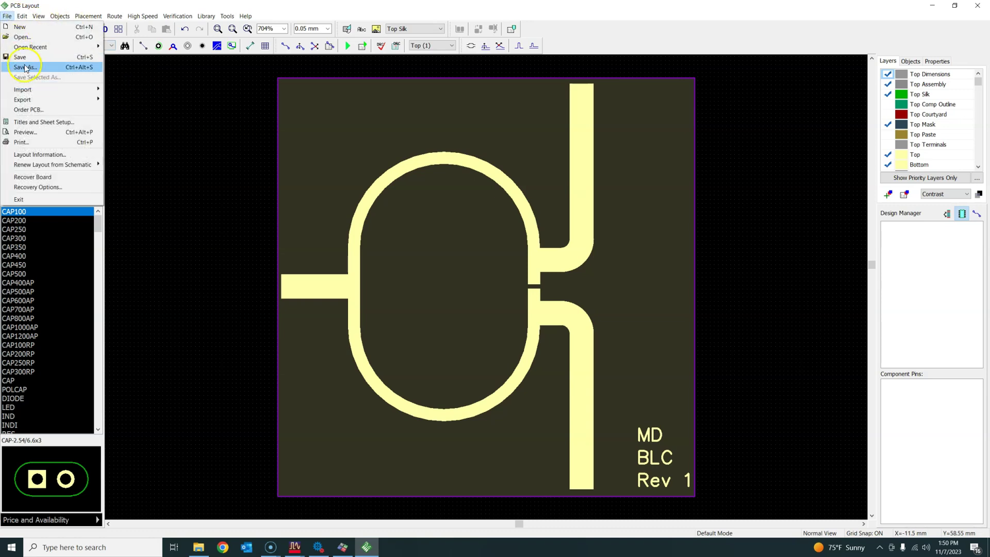
click(35, 103)
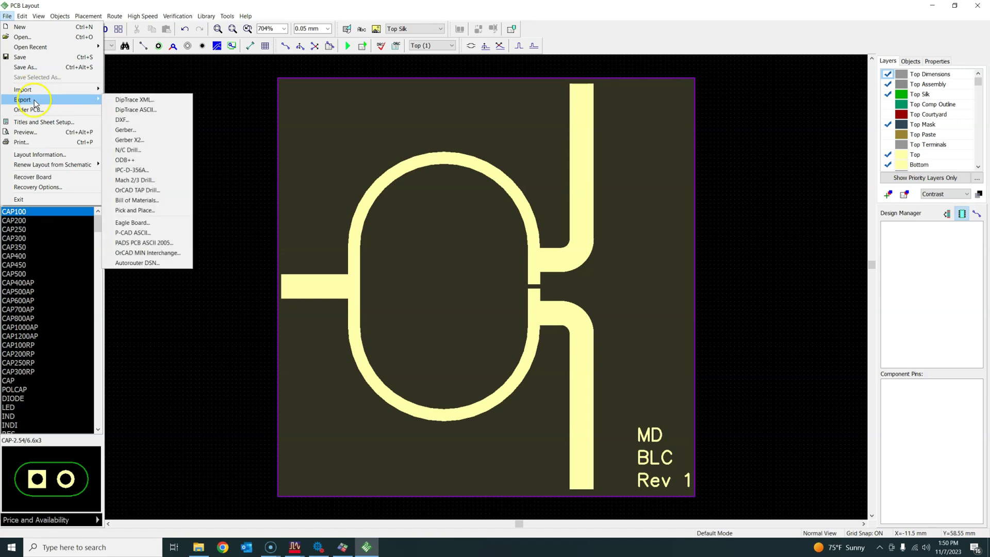
click(126, 120)
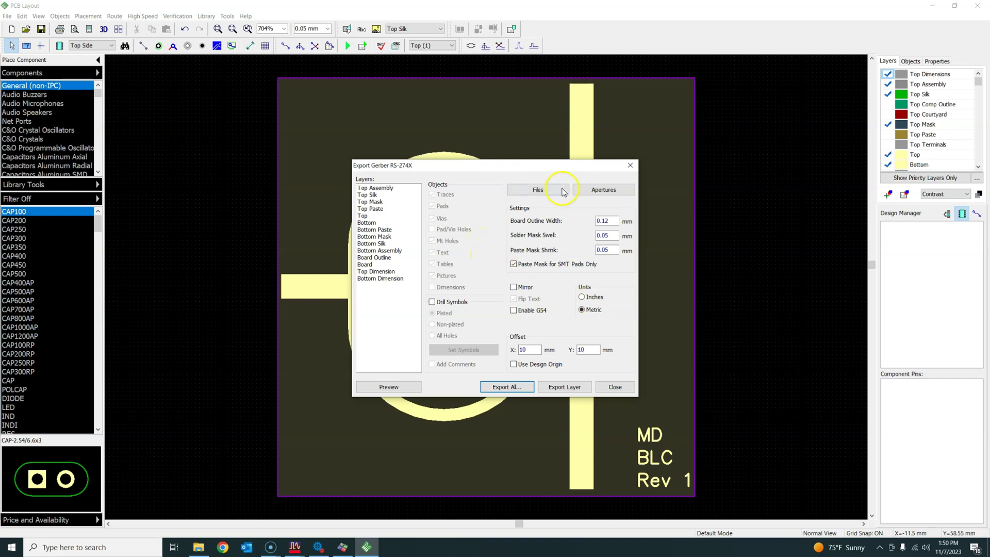
Export all layers as a Zip Archive: Gerber named project_gerber in DipTraceExample.
drag(531, 169, 489, 160)
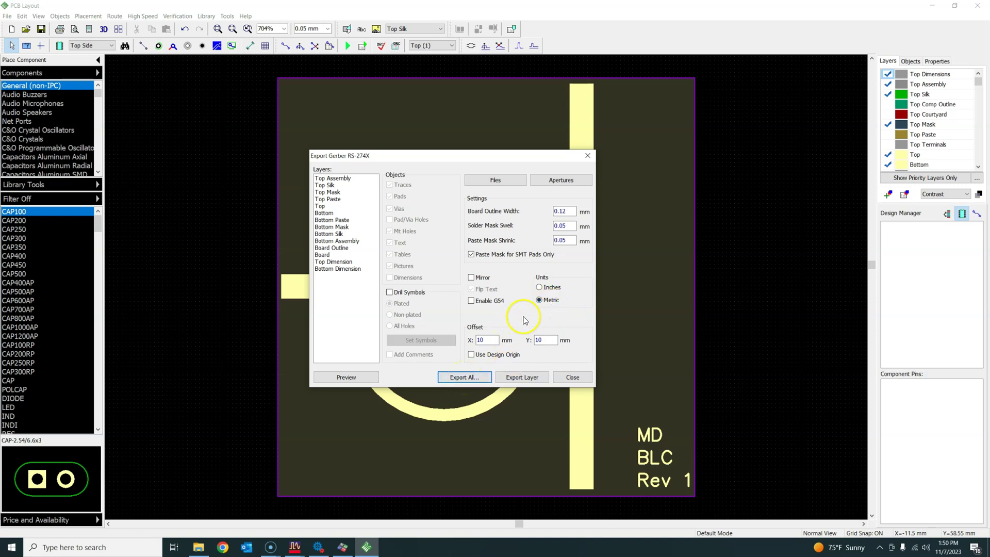
click(467, 378)
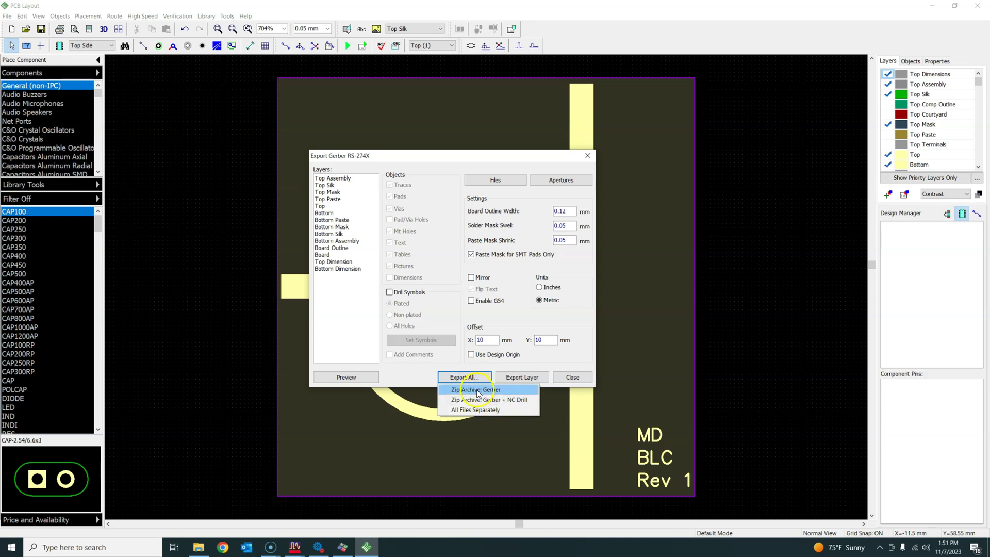
drag(394, 158, 448, 182)
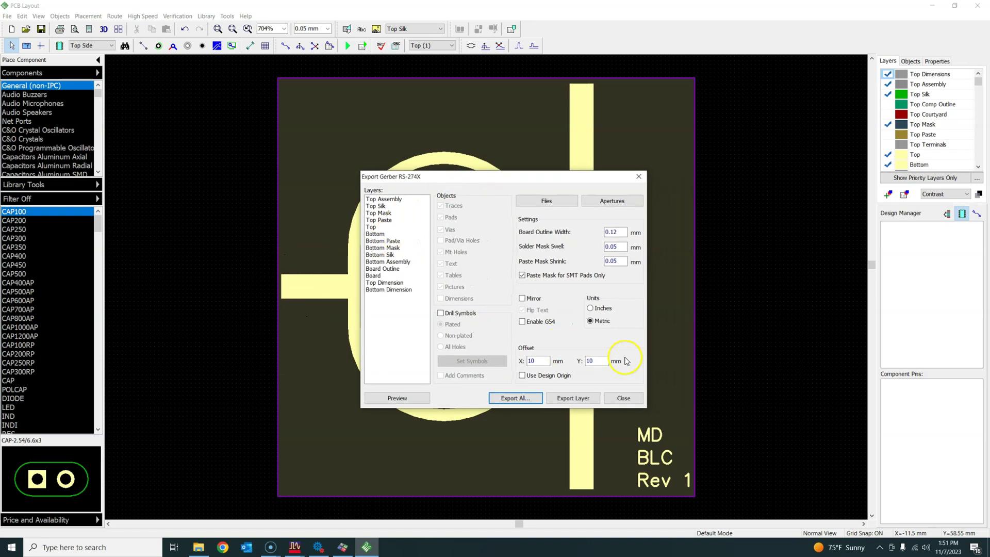
click(526, 402)
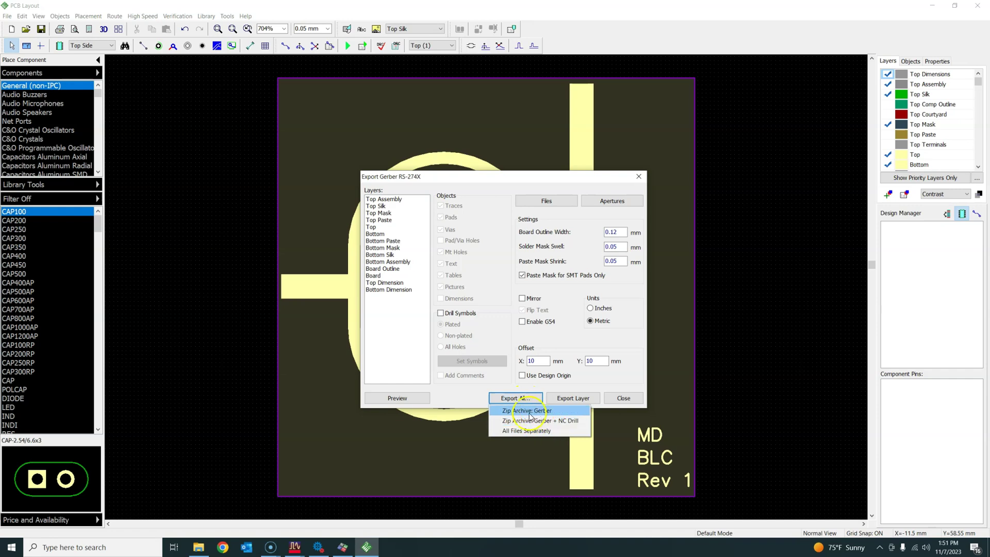
click(529, 411)
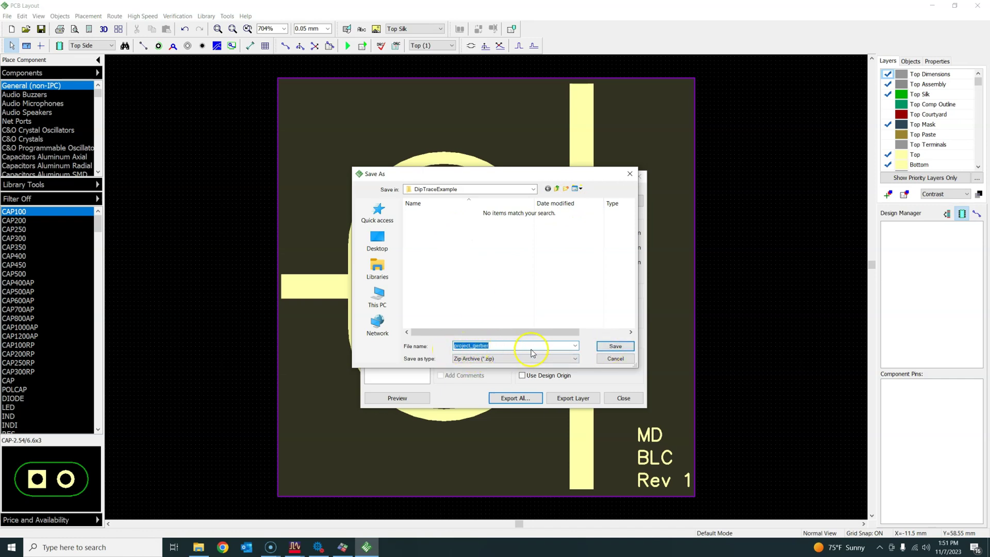
click(615, 346)
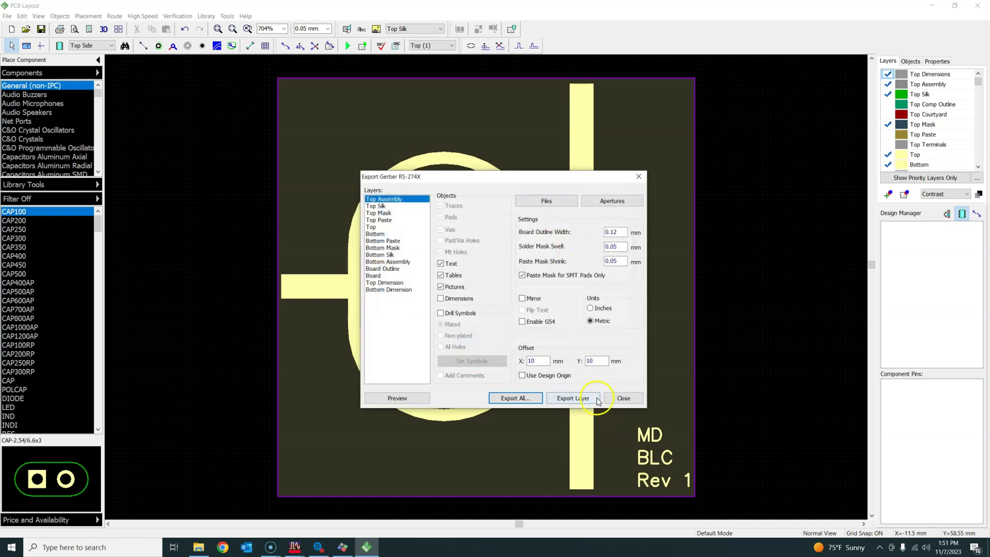
Preview the Top layer's Gerber output and close the preview.
click(376, 226)
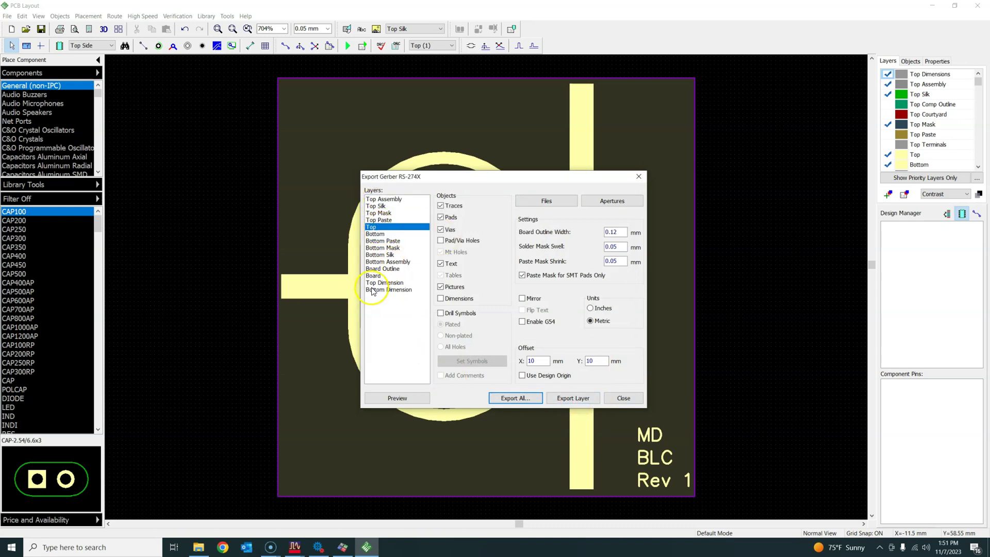
click(409, 398)
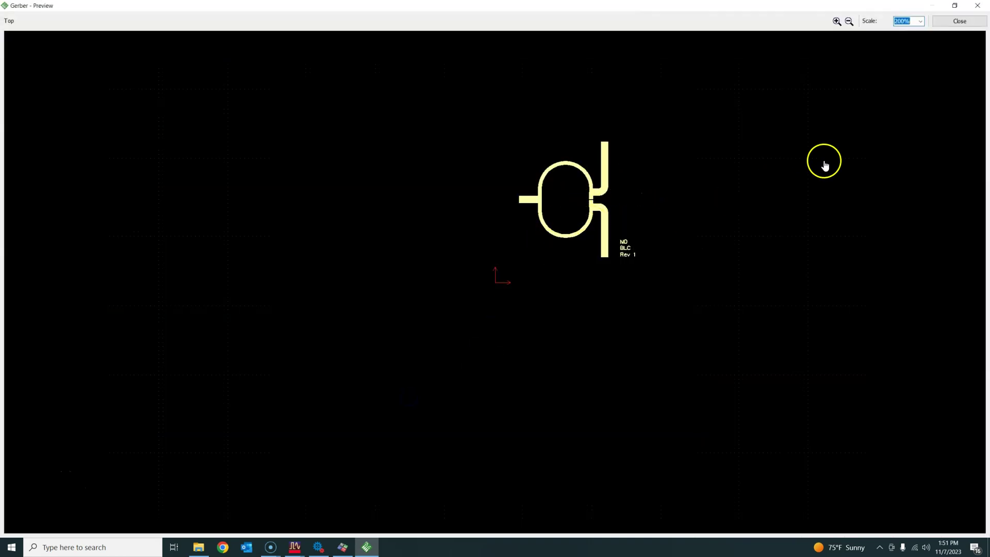
click(977, 5)
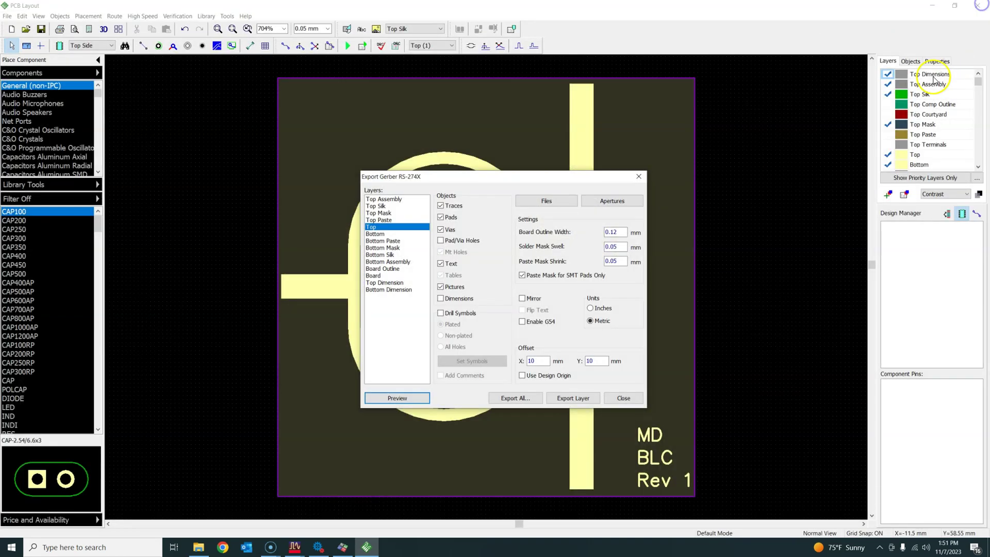
Preview the Bottom layer's Gerber output, then close the export dialog.
click(382, 233)
click(398, 399)
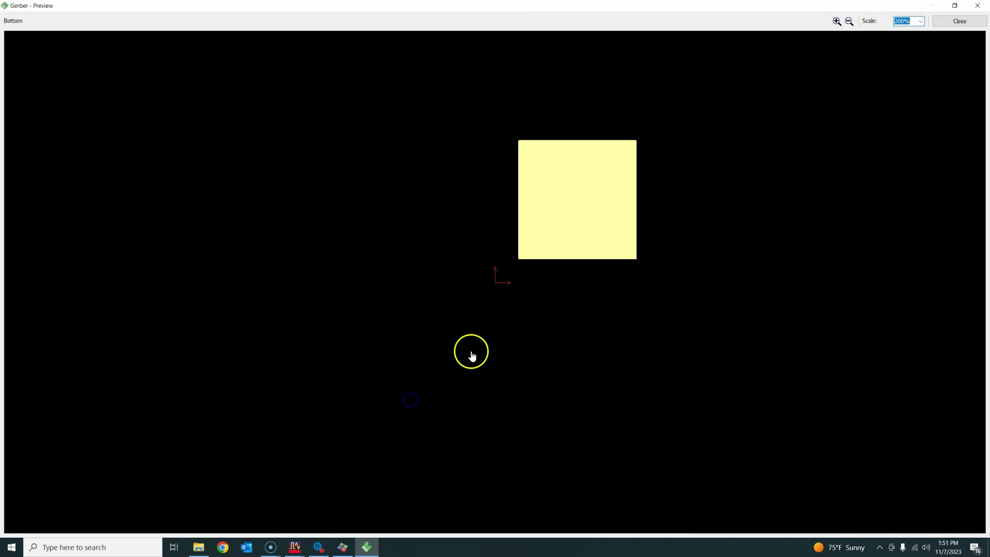
click(983, 7)
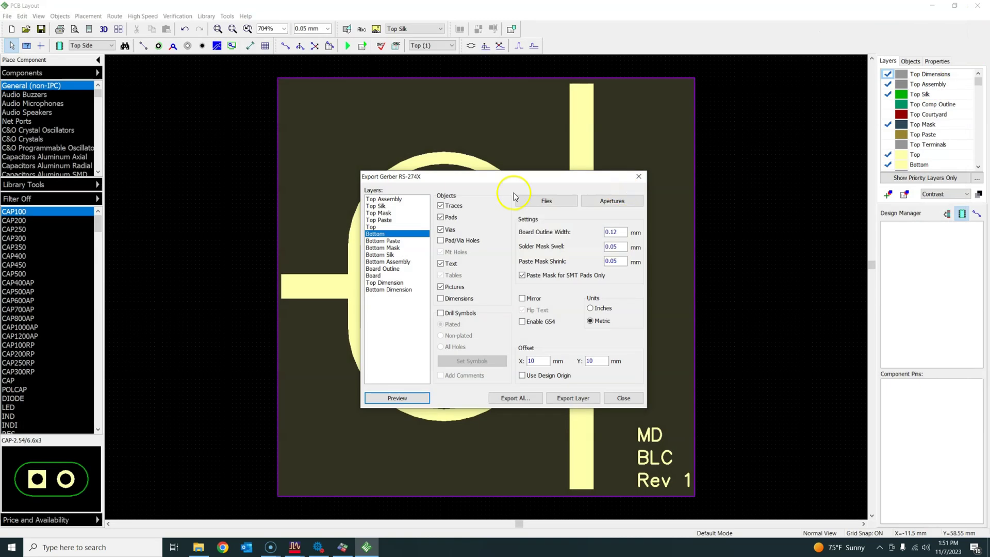
click(626, 399)
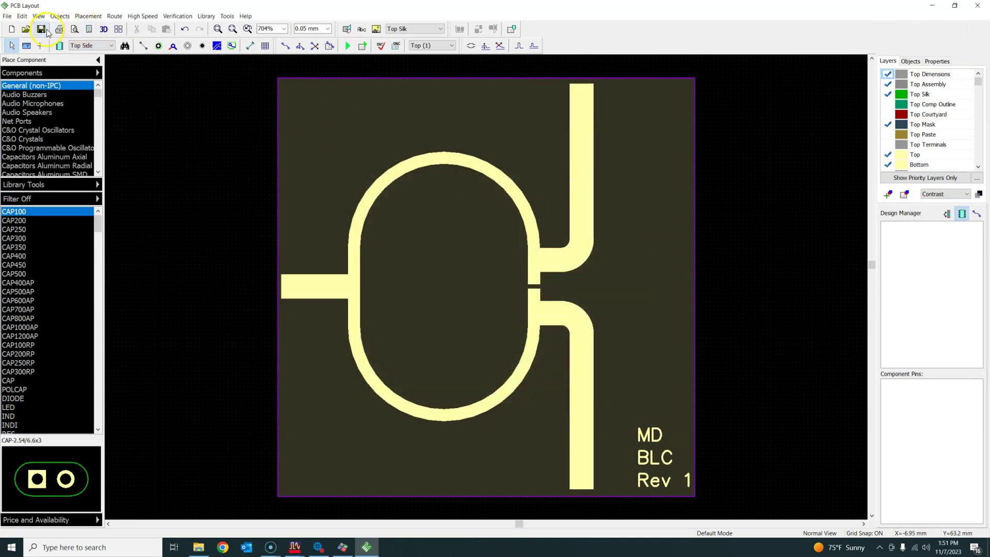
click(198, 547)
click(123, 76)
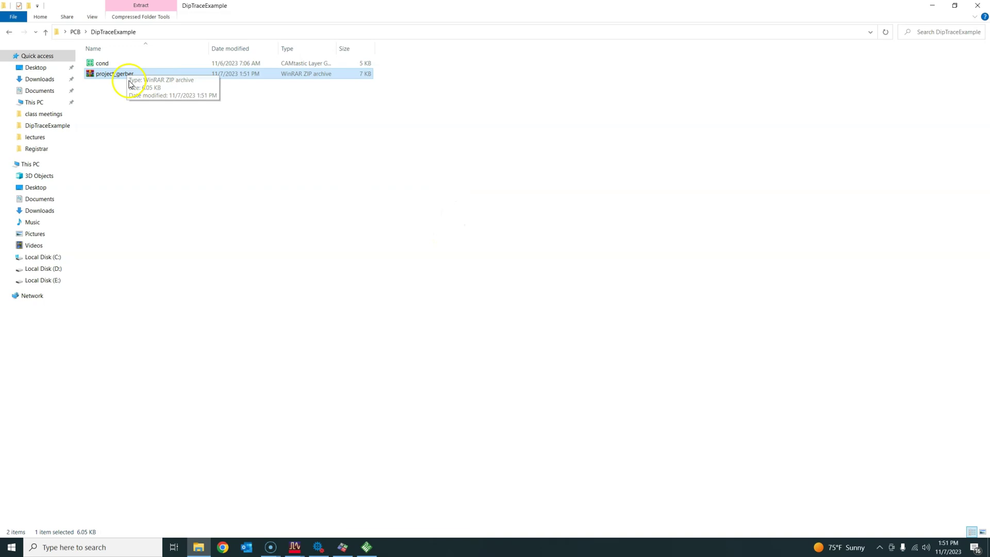
click(367, 546)
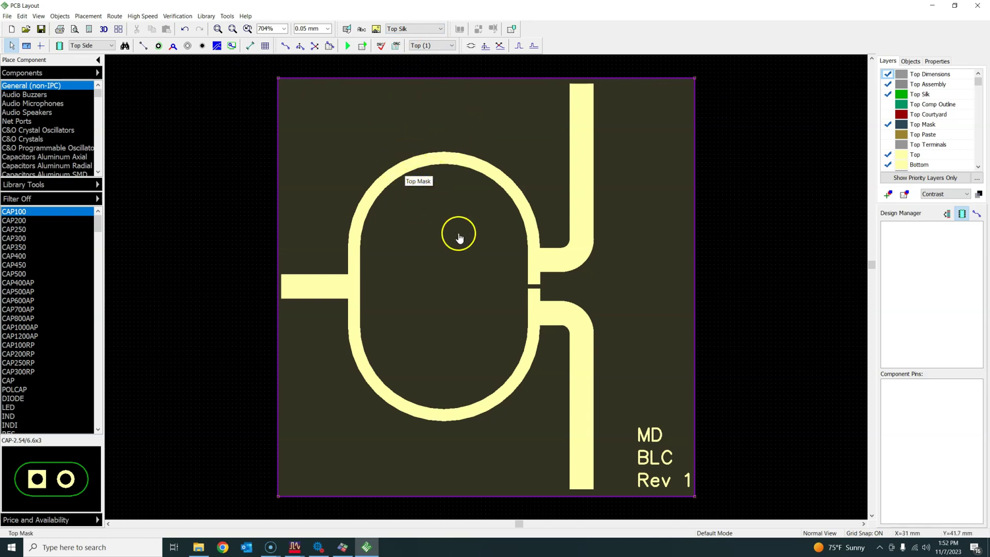
click(8, 15)
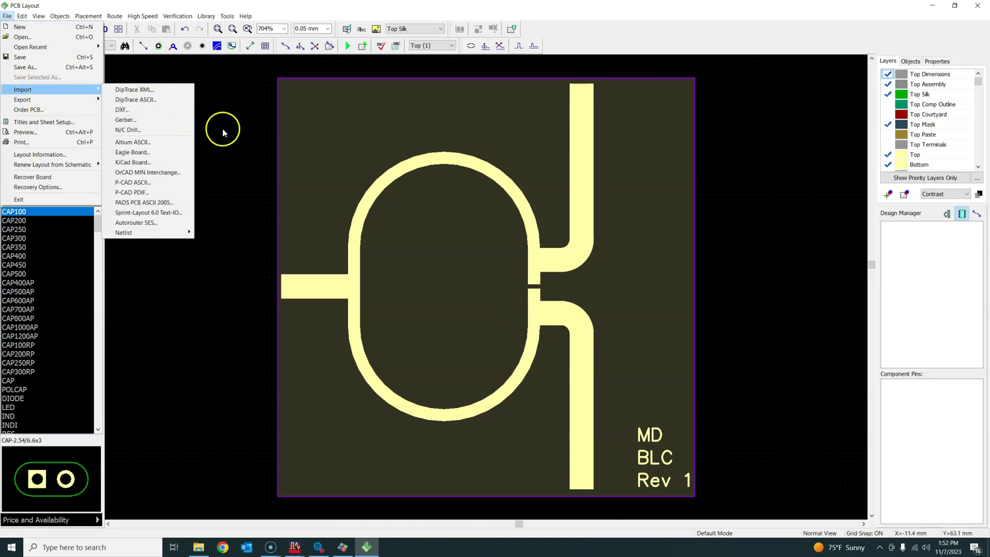
click(245, 138)
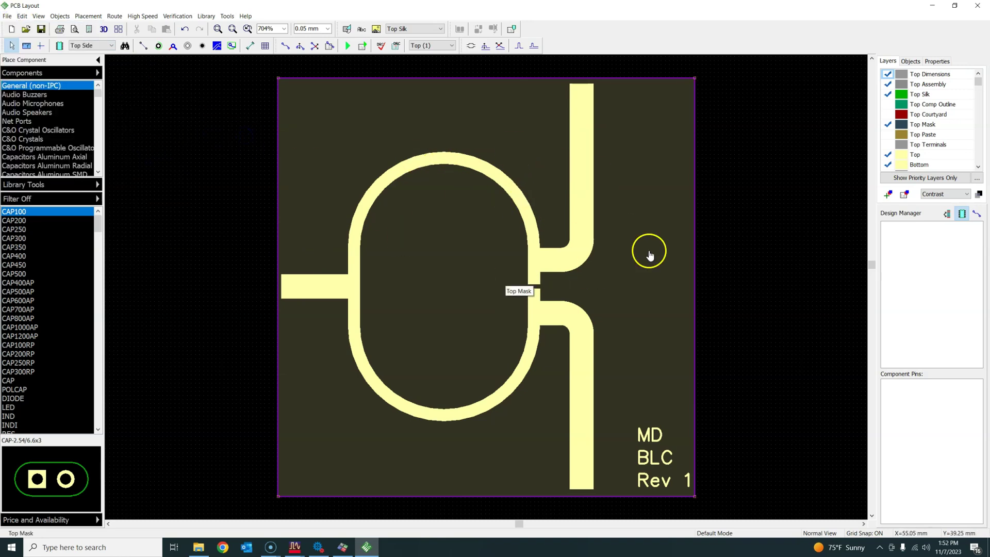